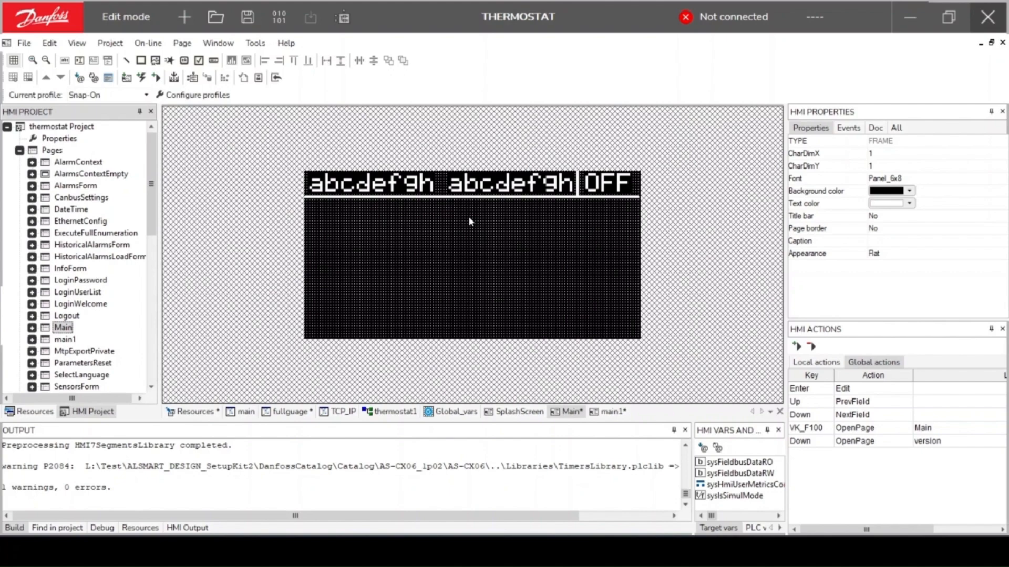
Step: Place a static string on the Main page below the header line, at about X 7, Y 17
left_click(64, 60)
left_click(320, 218)
left_click_drag(320, 219, 341, 217)
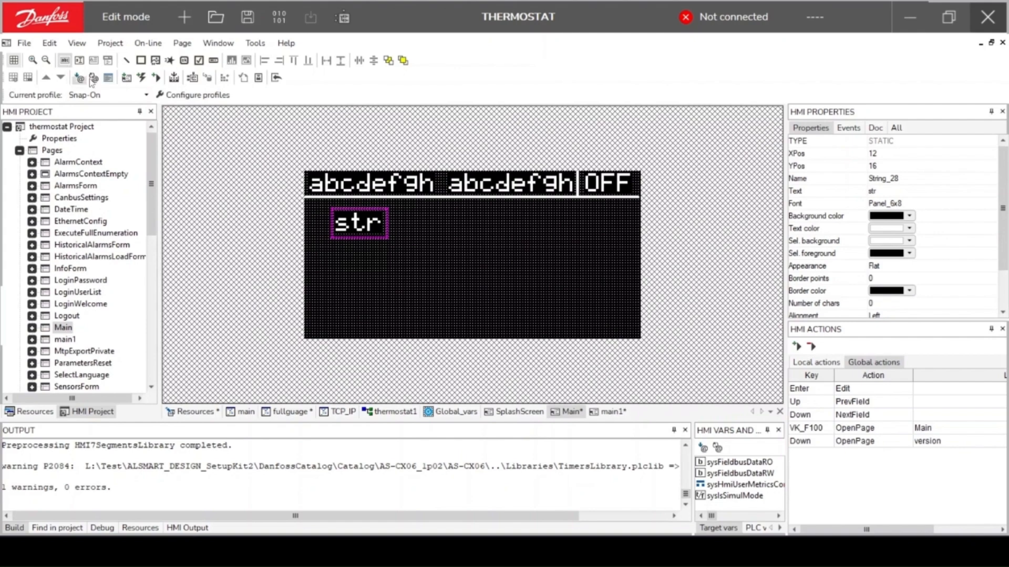
mouse_move(361, 229)
left_mouse_down()
mouse_move(340, 227)
mouse_move(355, 227)
left_mouse_up()
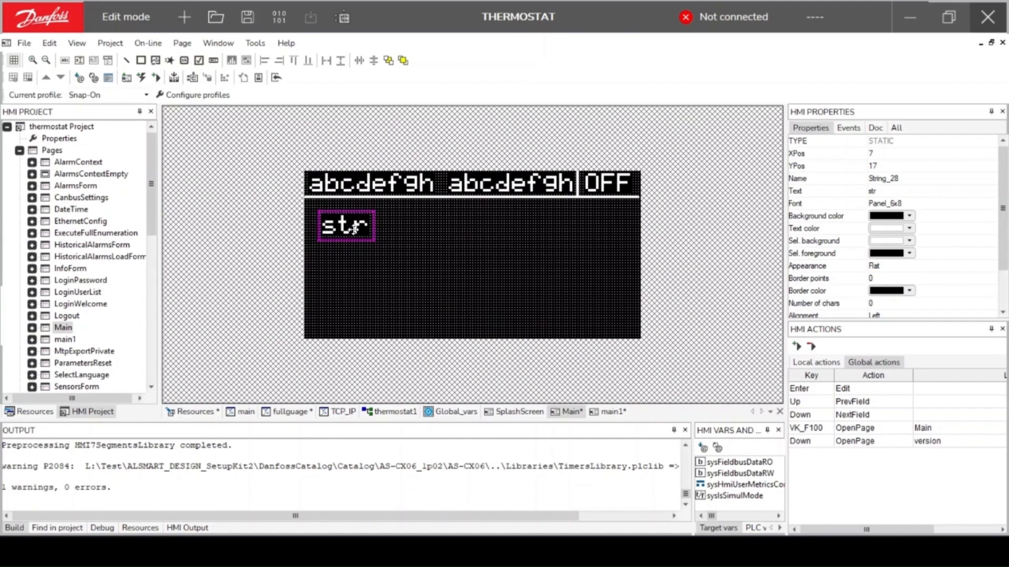
Step: Set the text of the second-row label on the Main page to Setpoint
left_click(887, 192)
type("Setpoint")
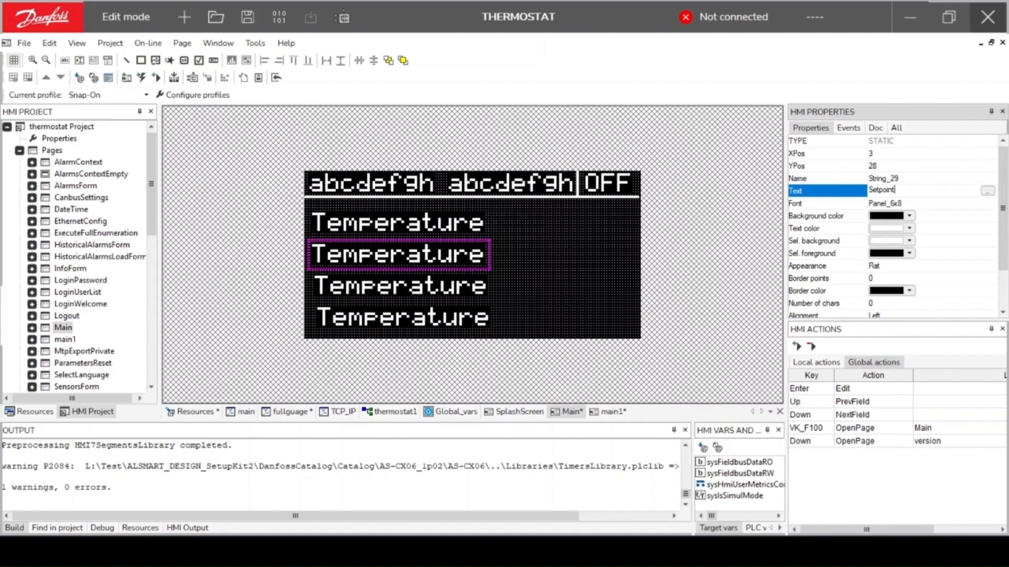
key("Return")
Step: Change the text of the third-row label to Compressor
left_click(453, 289)
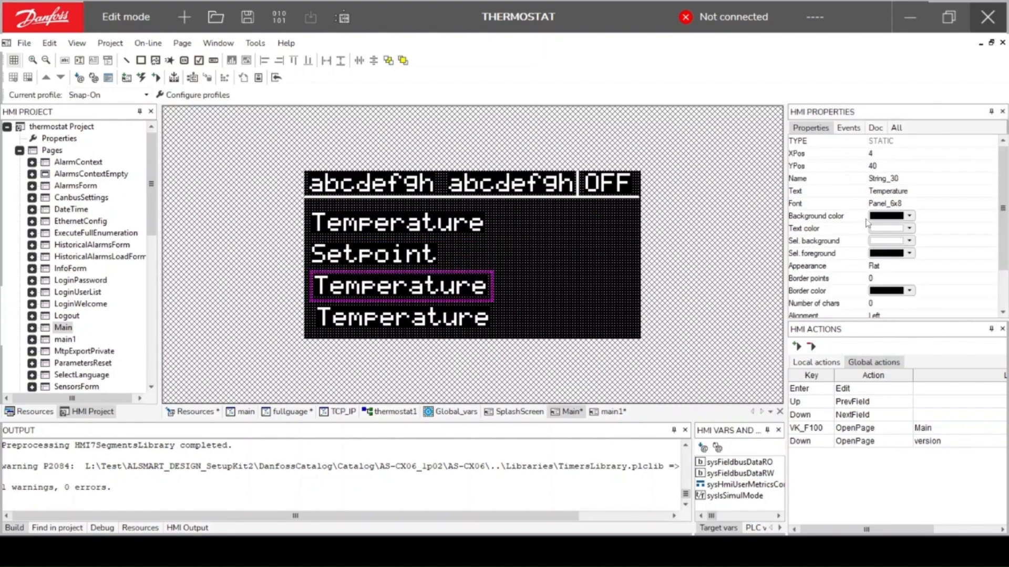
left_click(906, 193)
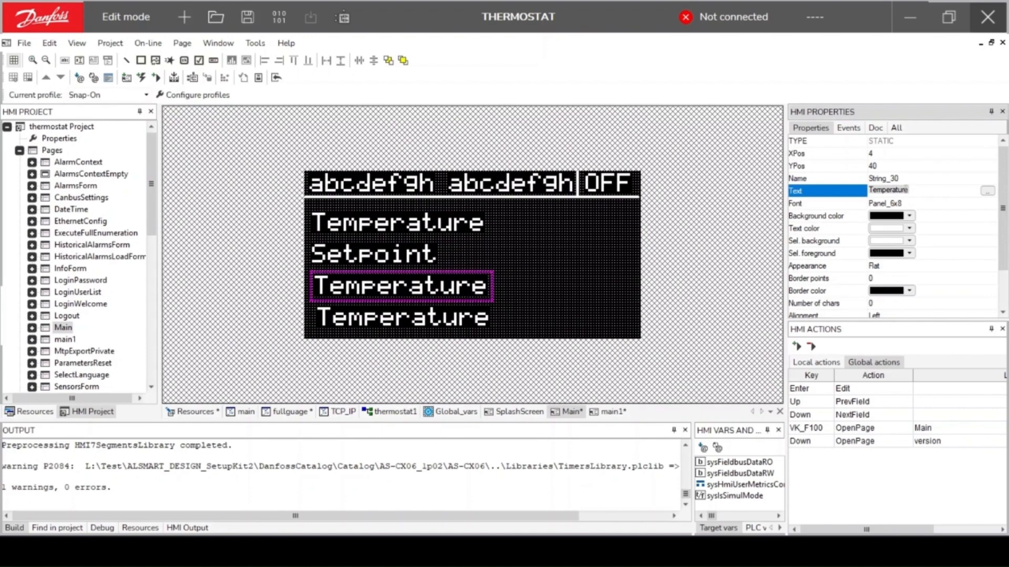
key("ctrl+a")
type("C")
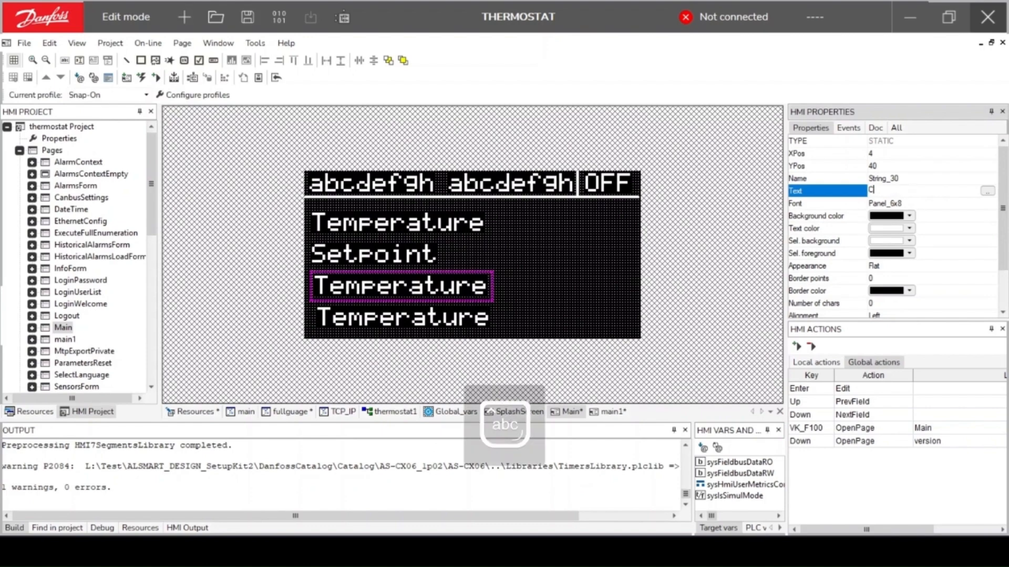
type("ompressor")
Step: Change the text of the fourth-row label to Defrost
left_click(441, 318)
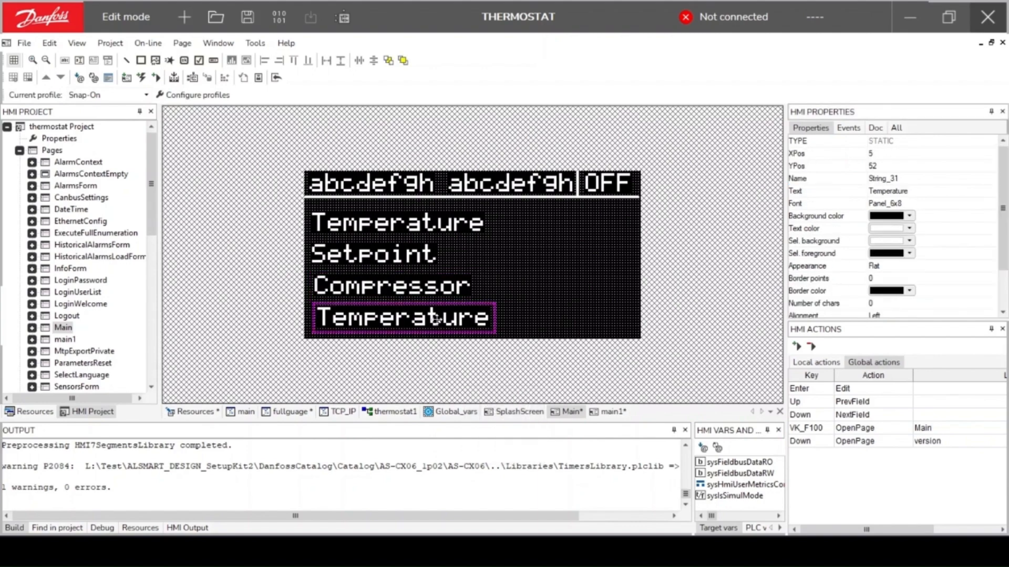
left_click(886, 191)
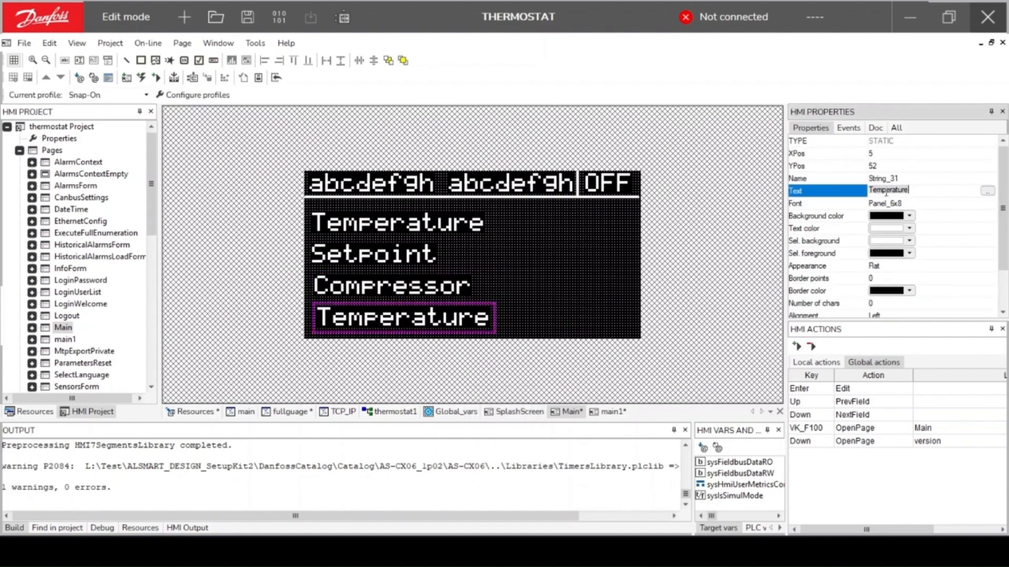
type("Defrost")
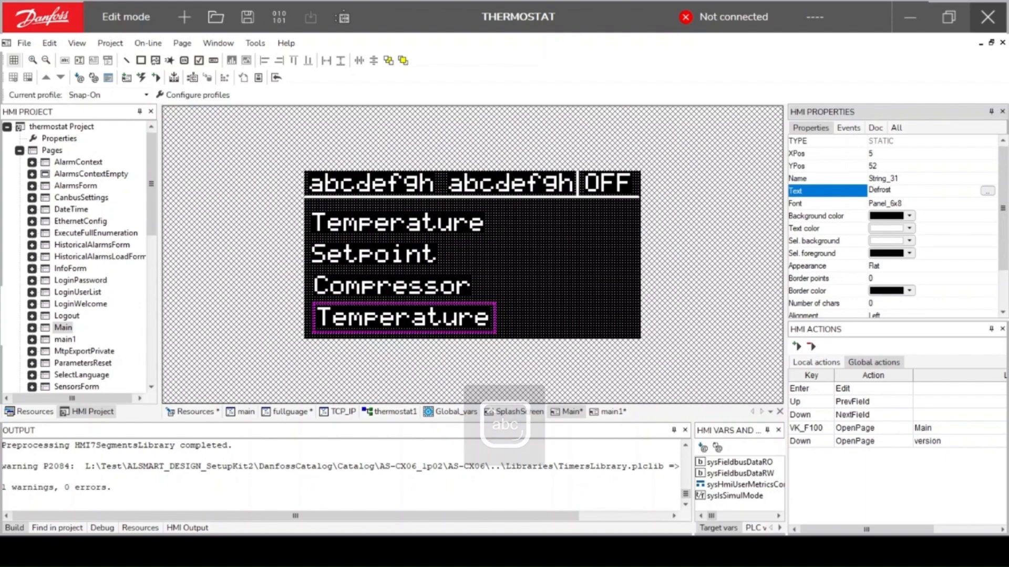
left_click(553, 326)
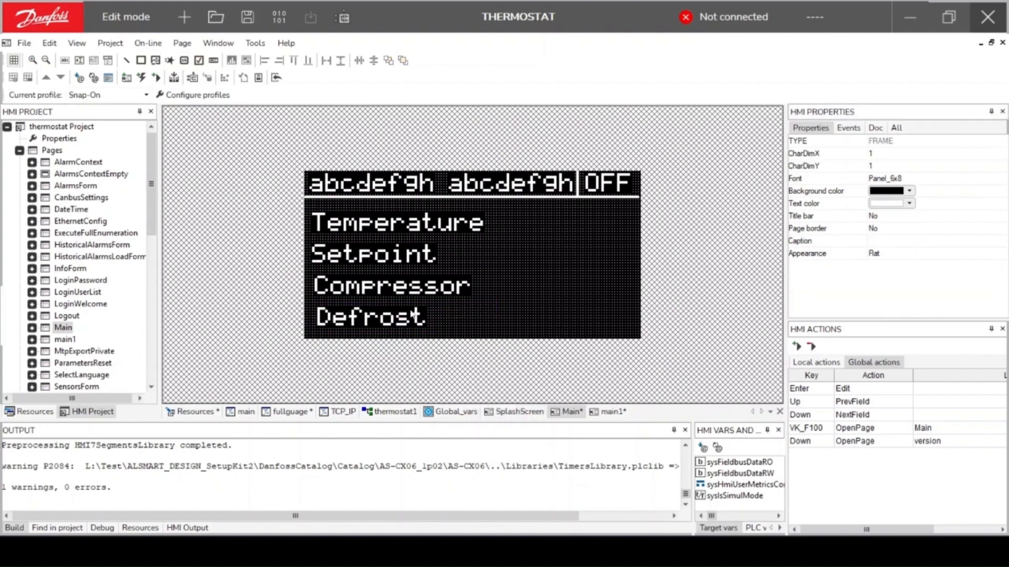
Step: Add edit fields beside the Temperature and Setpoint labels, at about X 86, Y 15 and X 86, Y 28
left_click(81, 66)
left_click(549, 221)
mouse_move(569, 224)
left_mouse_down()
mouse_move(579, 223)
mouse_move(551, 224)
left_mouse_up()
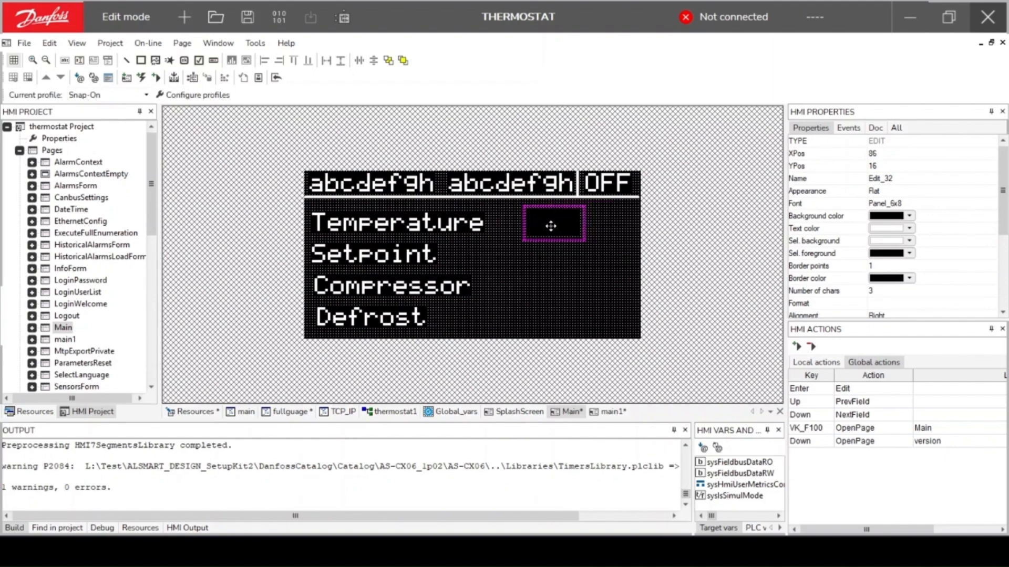
mouse_move(550, 225)
left_mouse_down()
mouse_move(541, 227)
mouse_move(554, 227)
left_mouse_up()
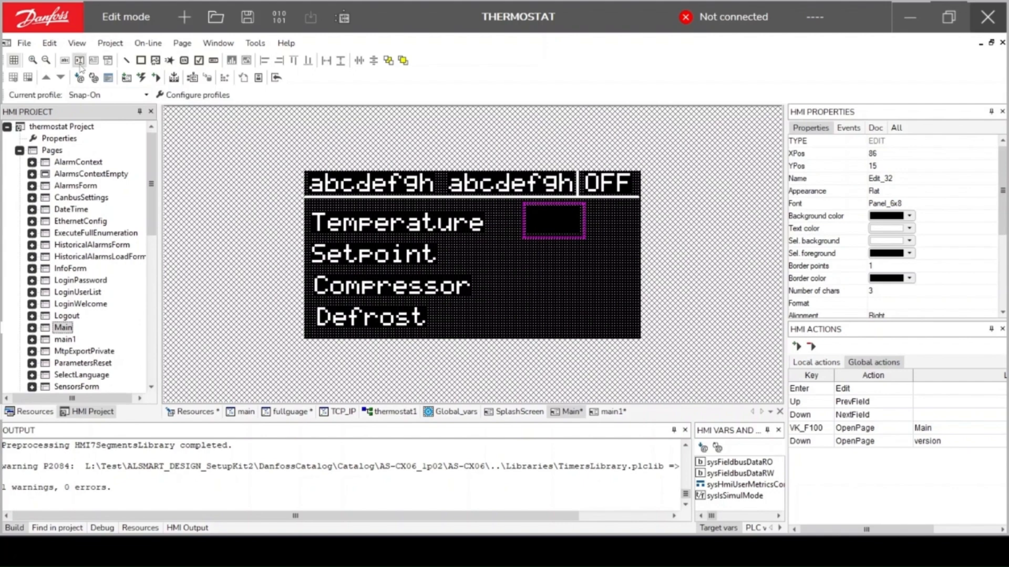
left_click(543, 257)
left_click_drag(561, 268, 551, 255)
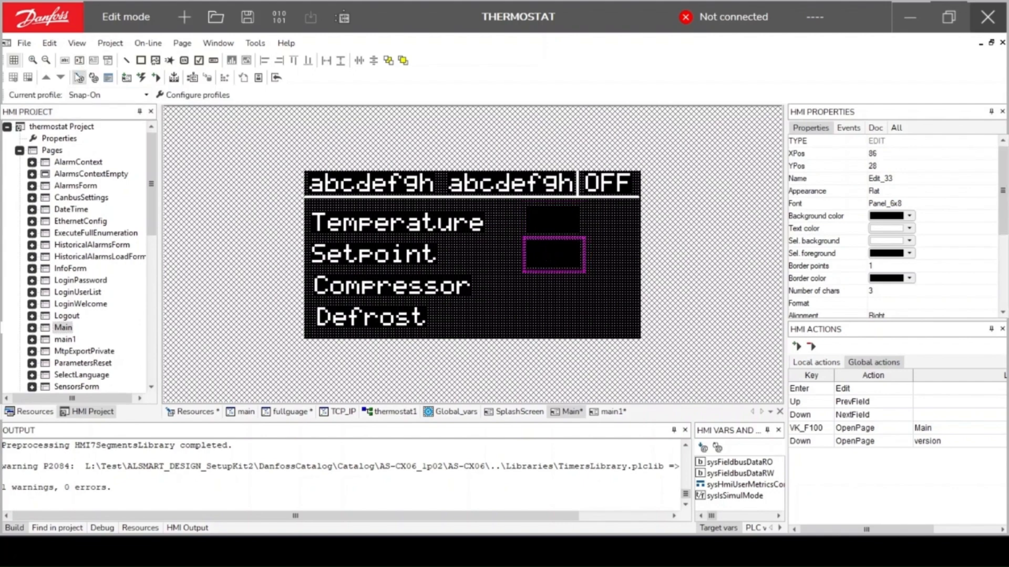
Step: Add edit fields beside the Compressor and Defrost labels, lined up with the fields above at about X 86, Y 40 and Y 52
left_click(65, 61)
left_click(544, 285)
left_click_drag(551, 291, 542, 285)
left_click(80, 60)
left_click(546, 318)
left_click_drag(548, 320, 536, 318)
left_click(544, 292)
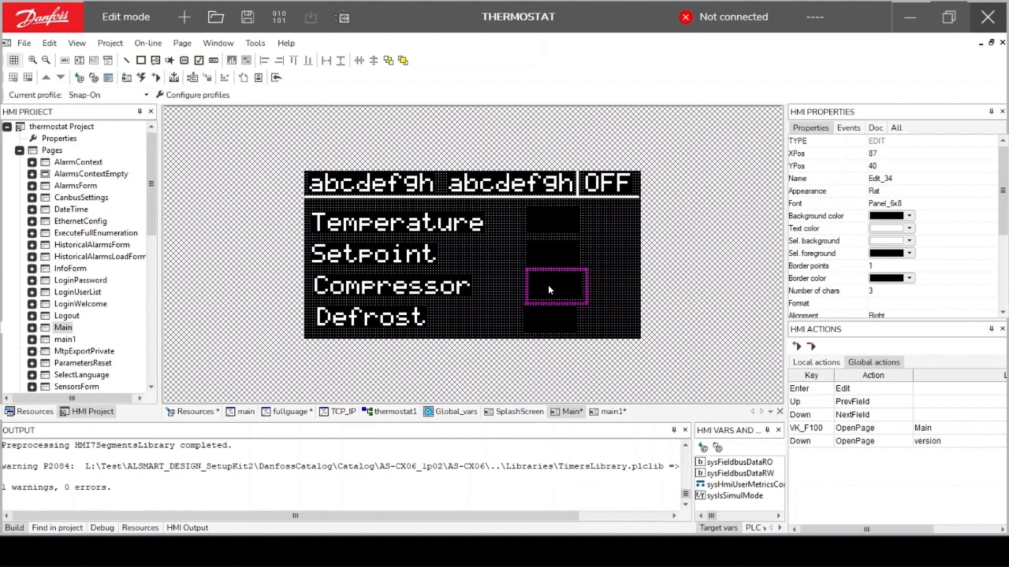
left_click(547, 256)
left_click(548, 321)
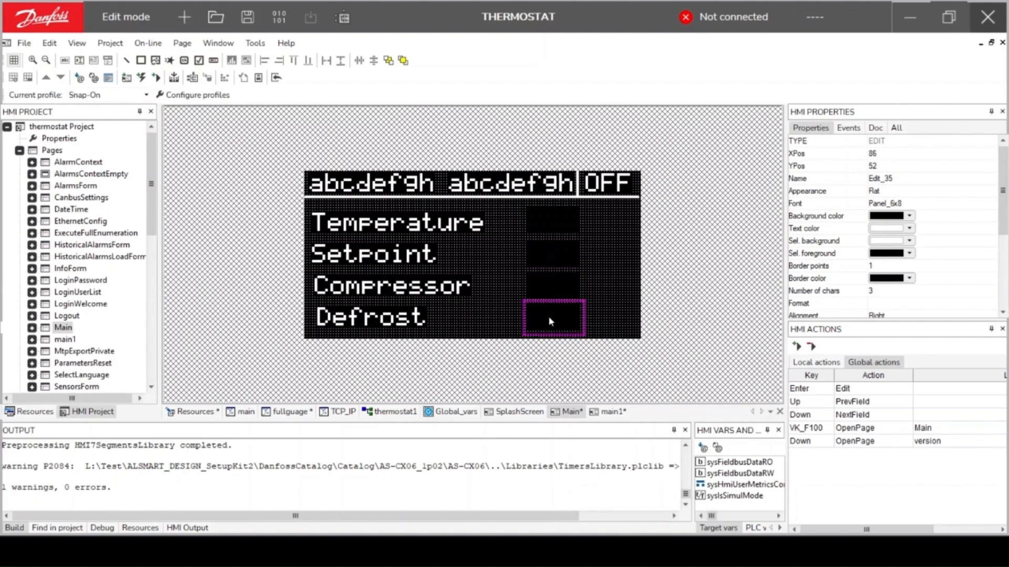
Step: Link the Temperature row's edit field to the PLC application variable GNTCSensor
left_click(551, 220)
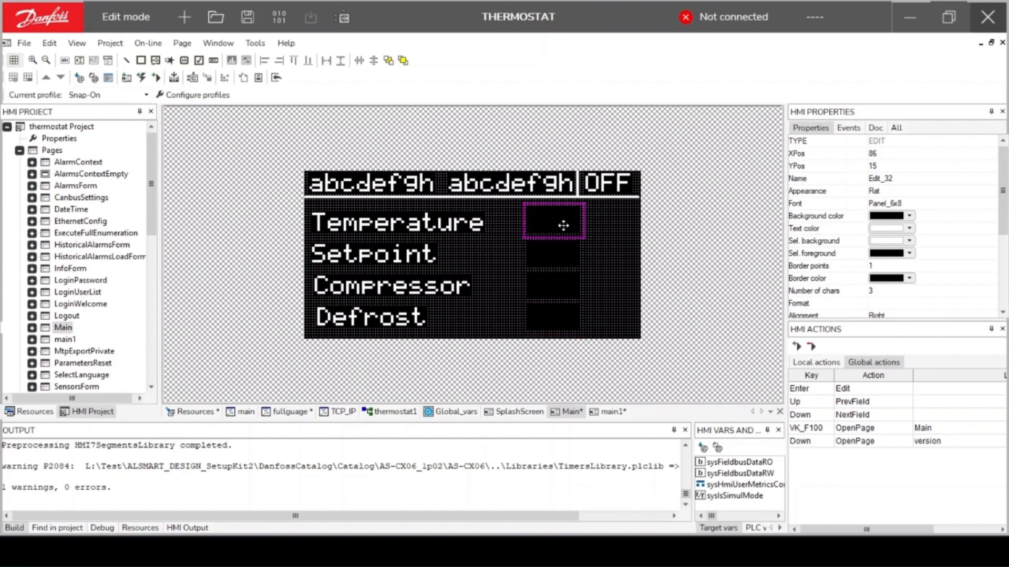
scroll(905, 263, "down", 4)
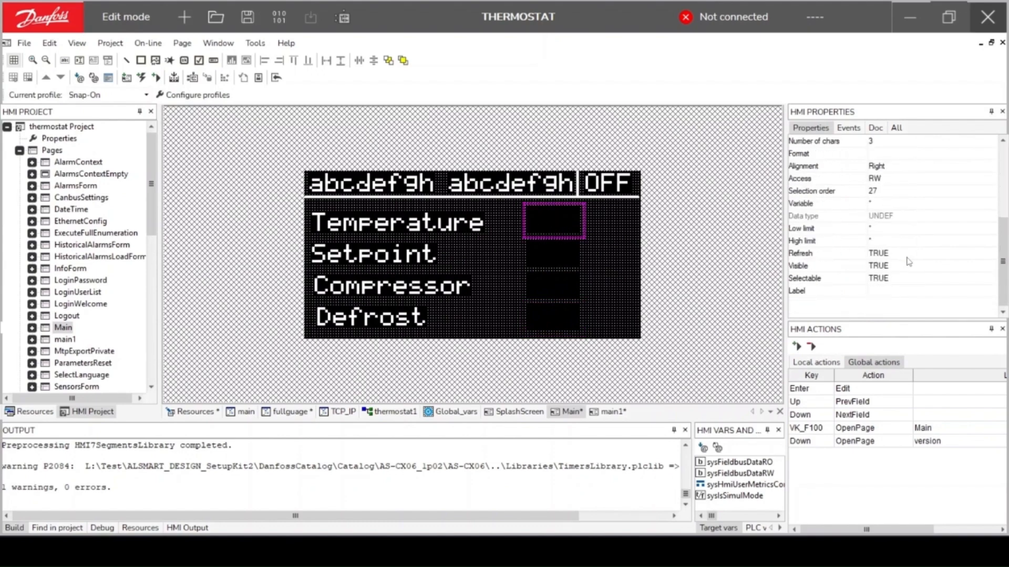
scroll(905, 263, "up", 2)
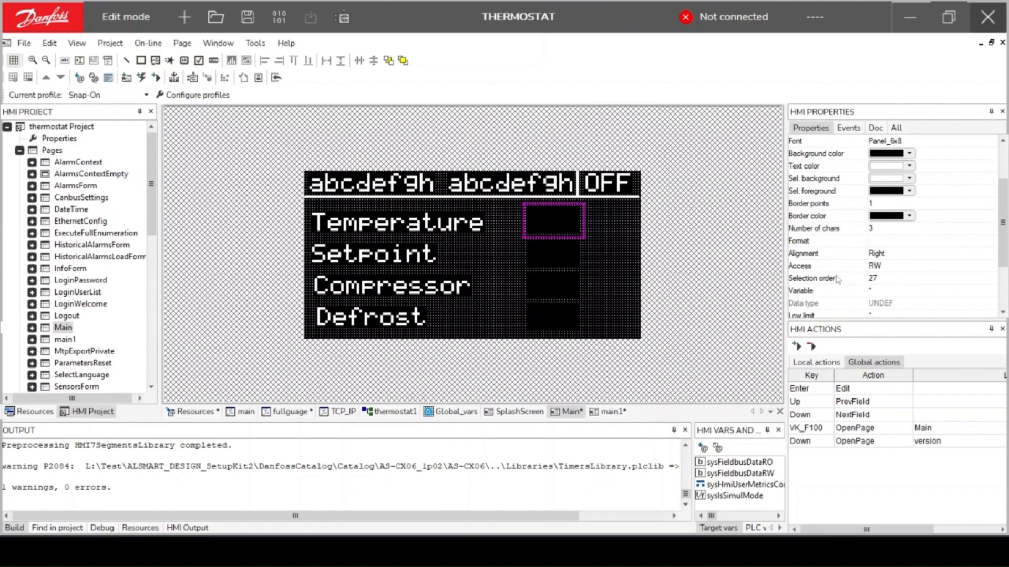
left_click(824, 292)
left_click(987, 291)
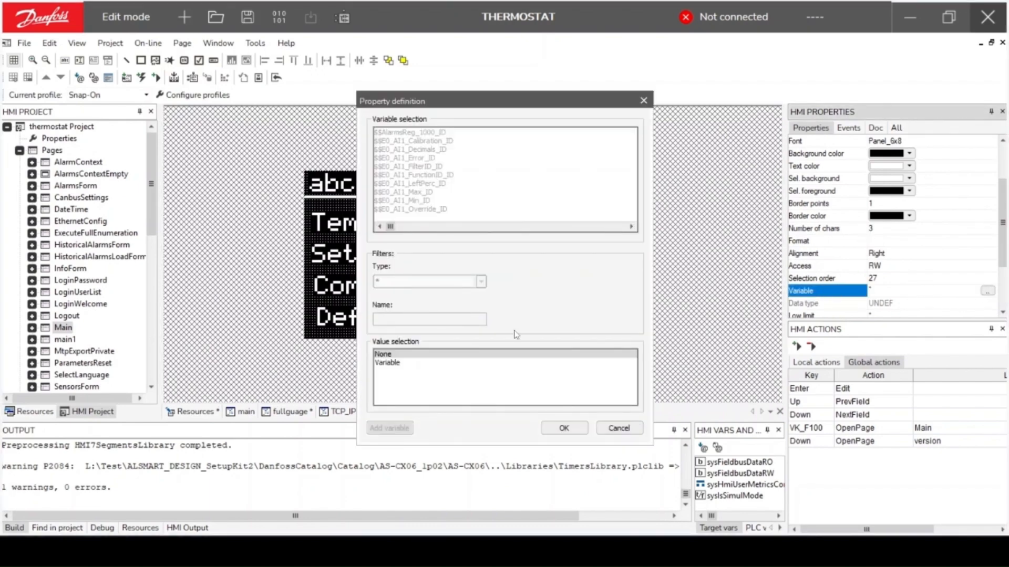
left_click(394, 363)
left_click(456, 282)
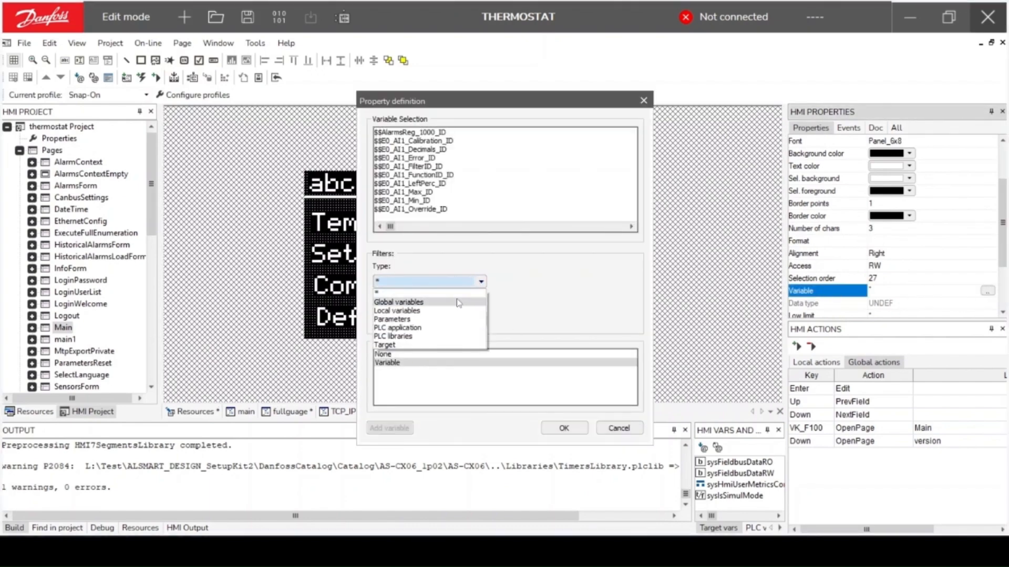
left_click(393, 328)
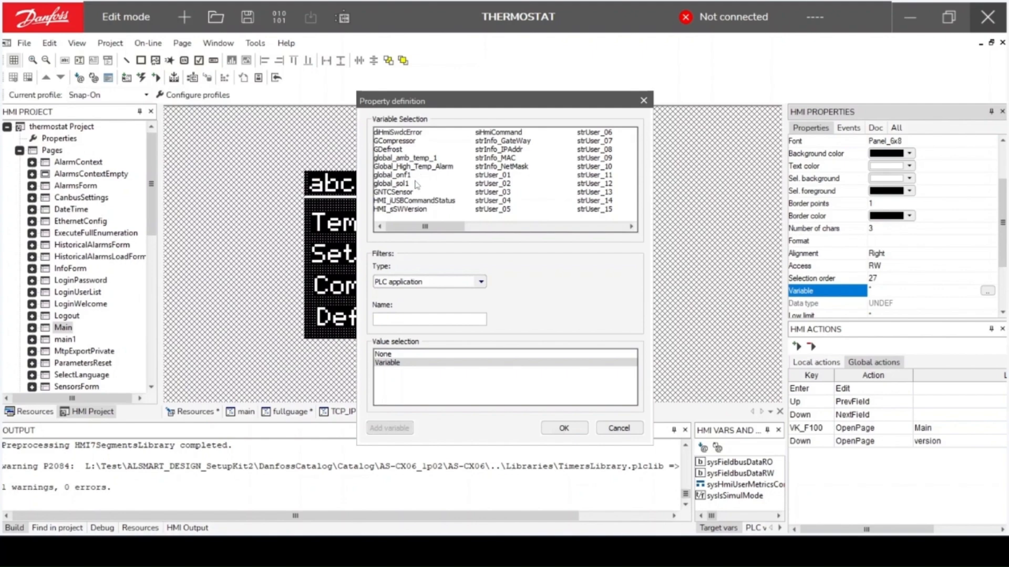
scroll(419, 191, "right", 2)
scroll(418, 191, "left", 2)
scroll(419, 192, "right", 2)
scroll(419, 191, "left", 2)
left_click(391, 192)
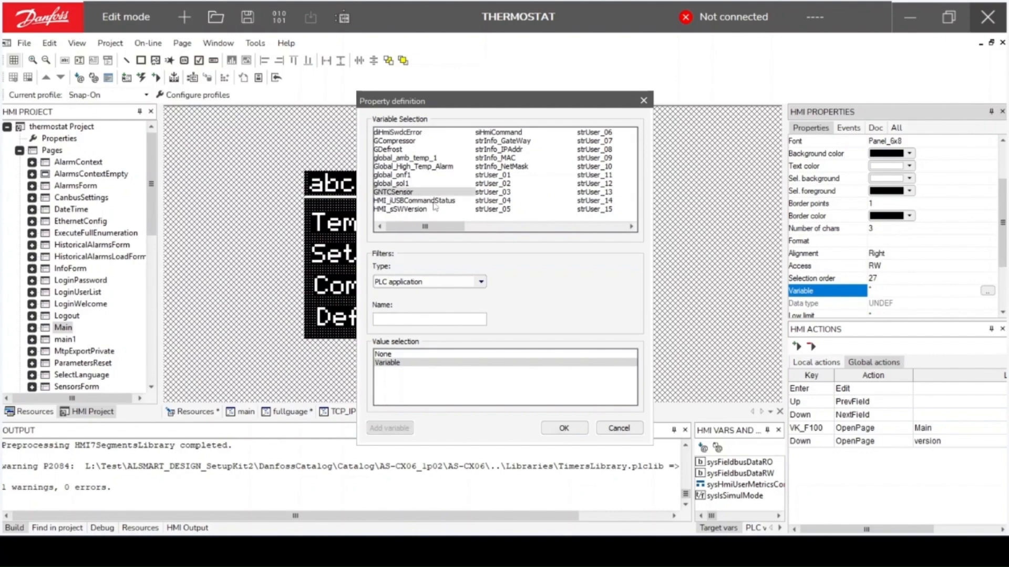
left_click(558, 428)
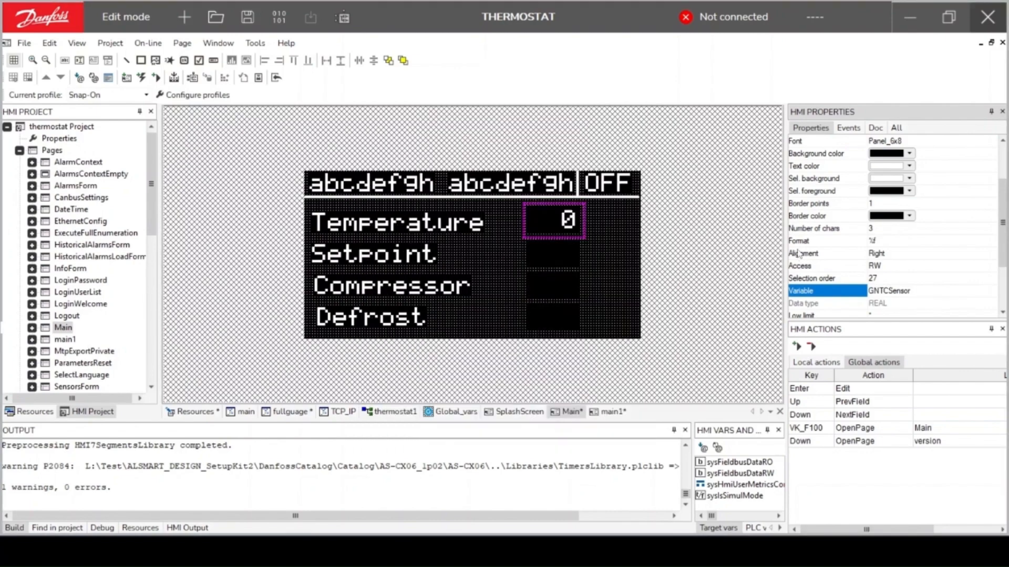
Step: Keep the Temperature field at 3 characters and set its real format to 1 decimal
left_click(893, 232)
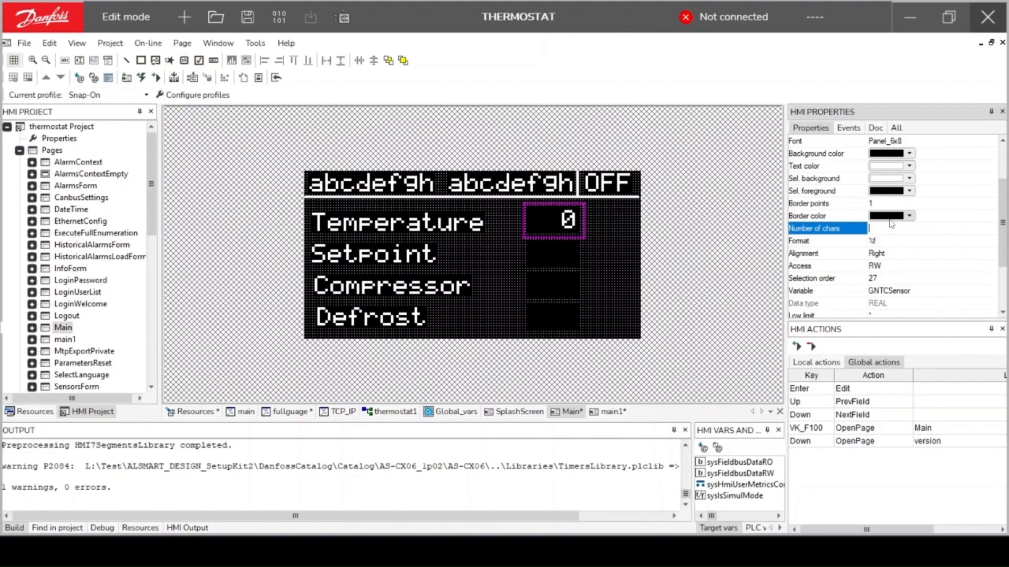
type("0")
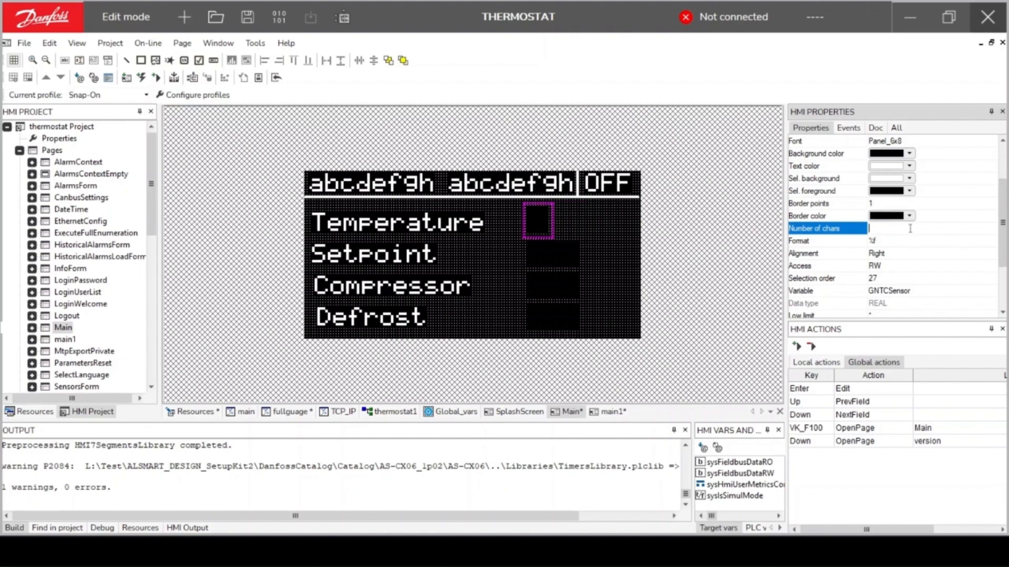
left_click(928, 243)
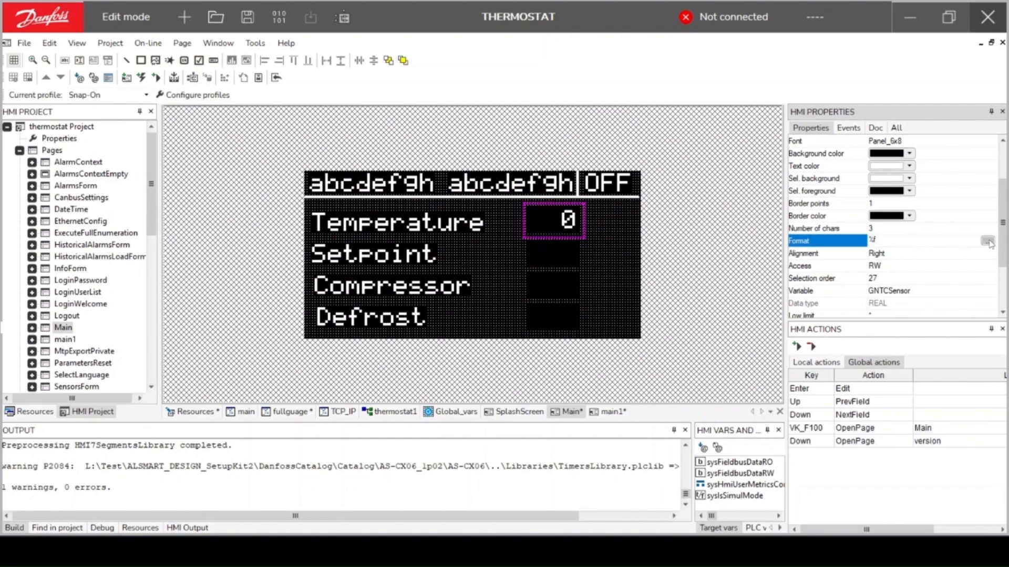
left_click(987, 241)
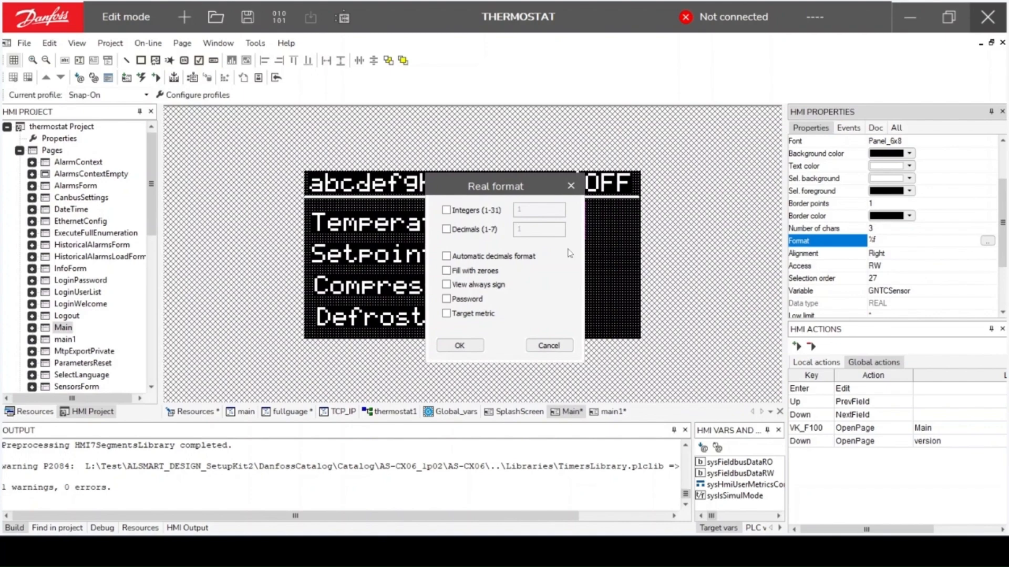
left_click(446, 229)
left_click(459, 345)
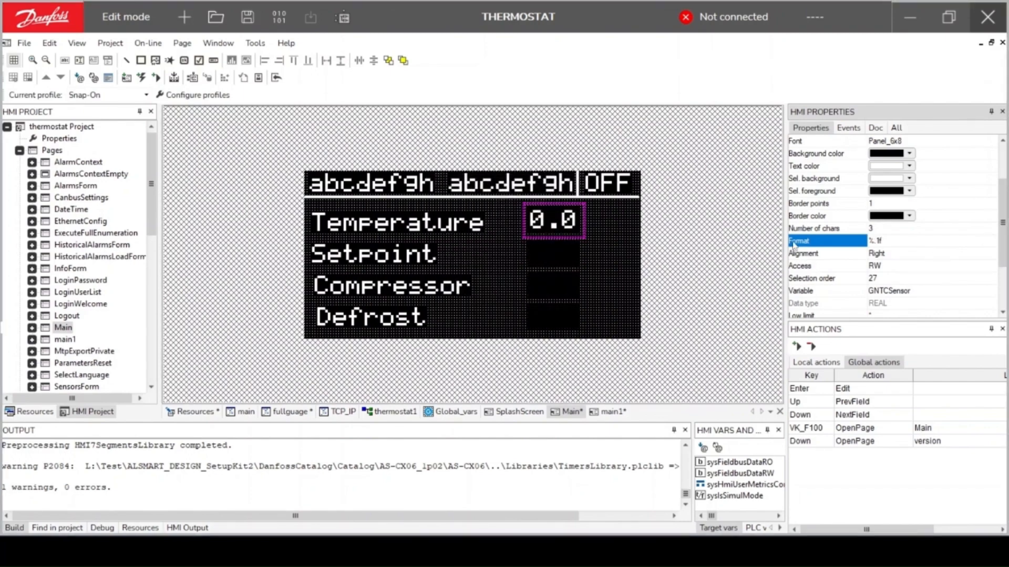
left_click(718, 239)
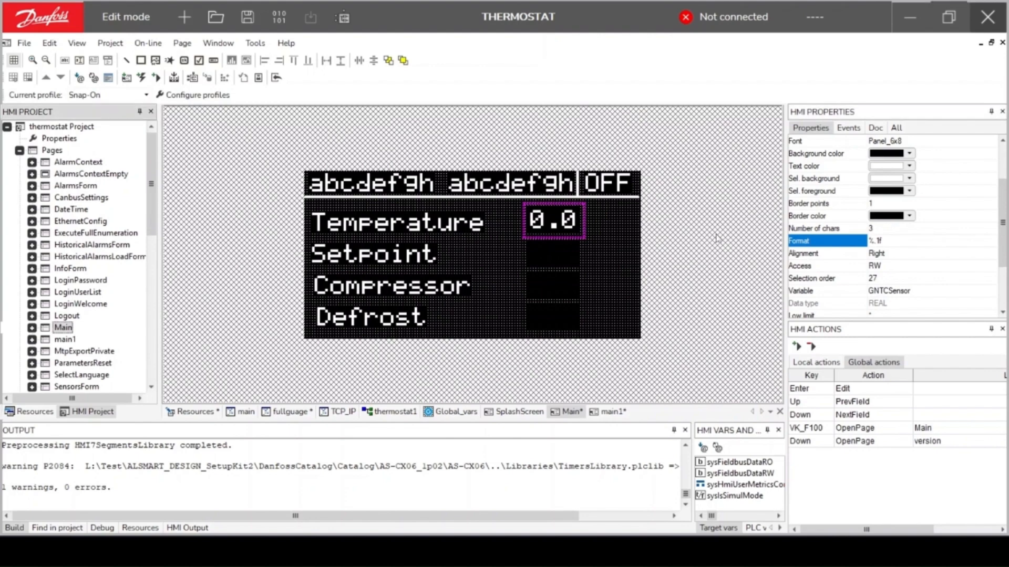
left_click(559, 254)
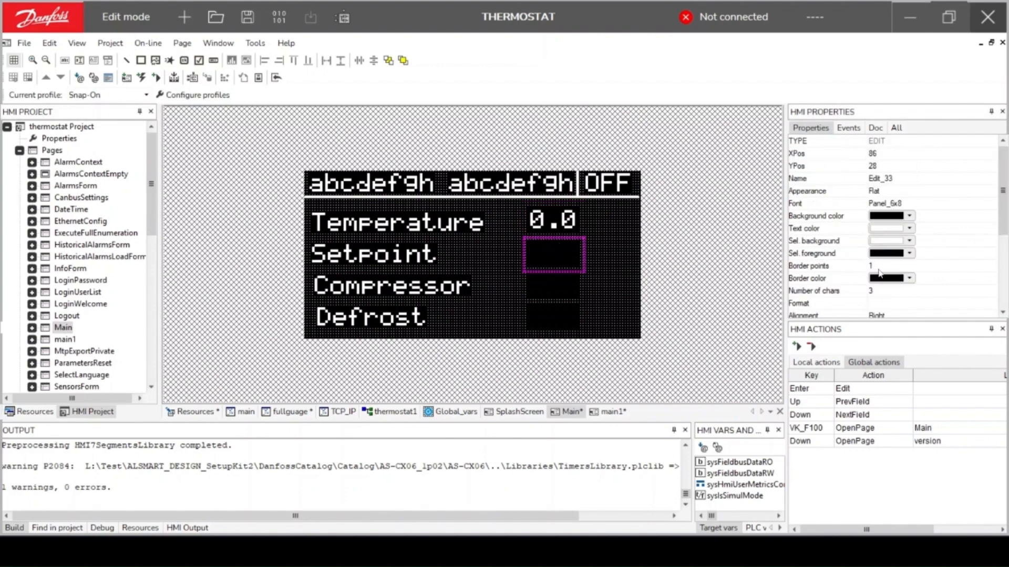
scroll(875, 271, "down", 3)
left_click(930, 242)
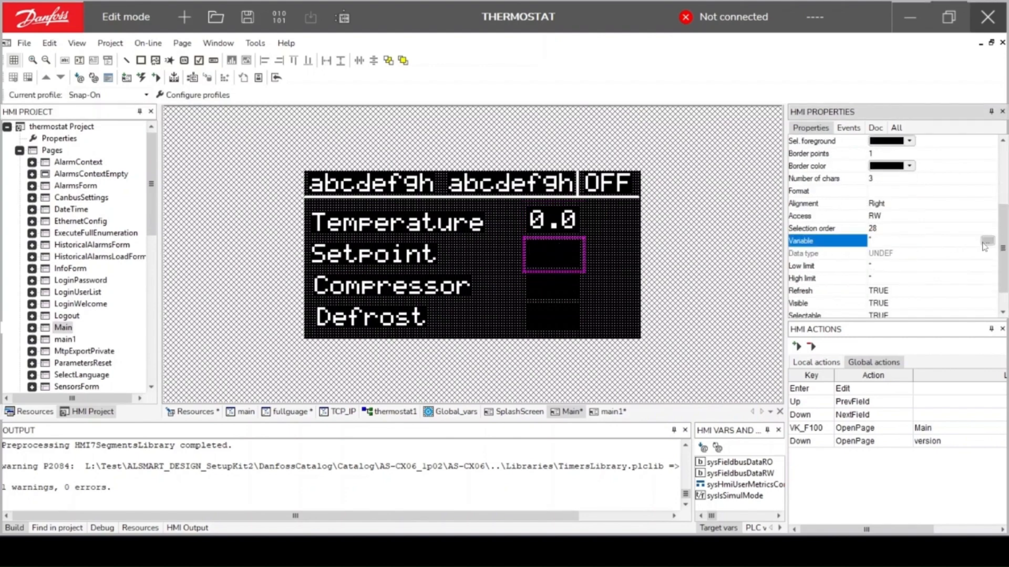
left_click(986, 242)
left_click(390, 363)
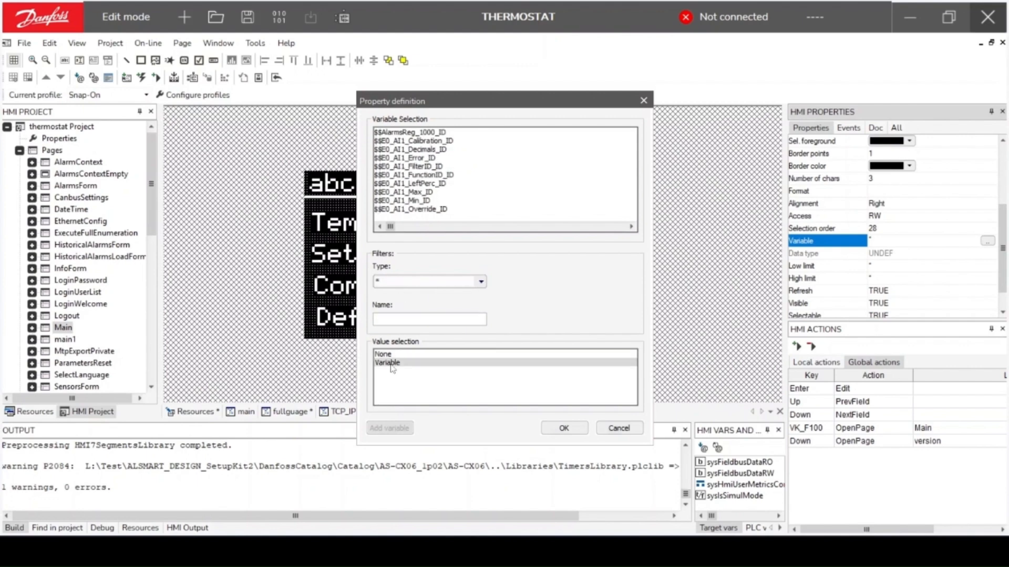
left_click(481, 282)
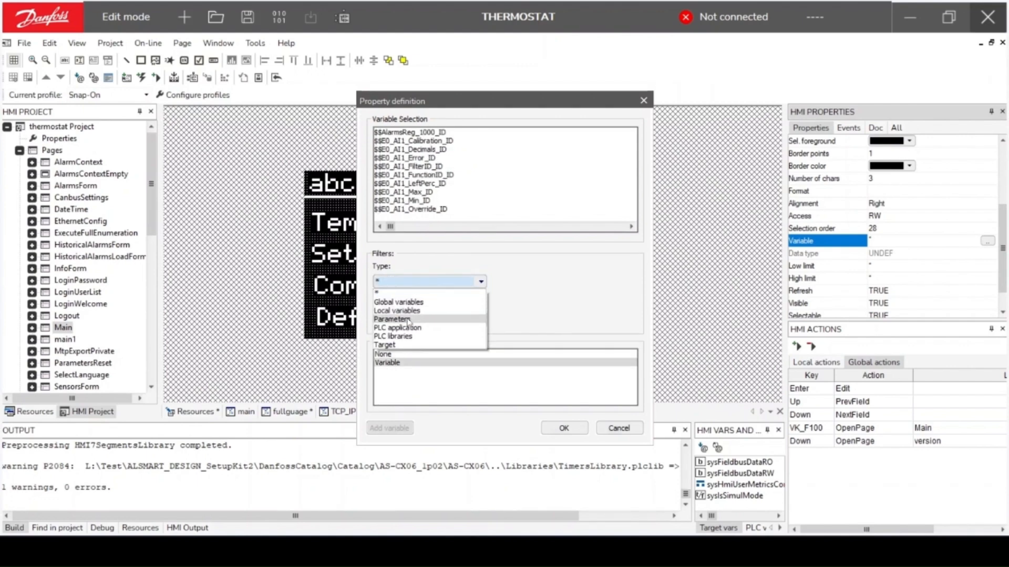
left_click(411, 322)
left_click_drag(390, 226, 596, 227)
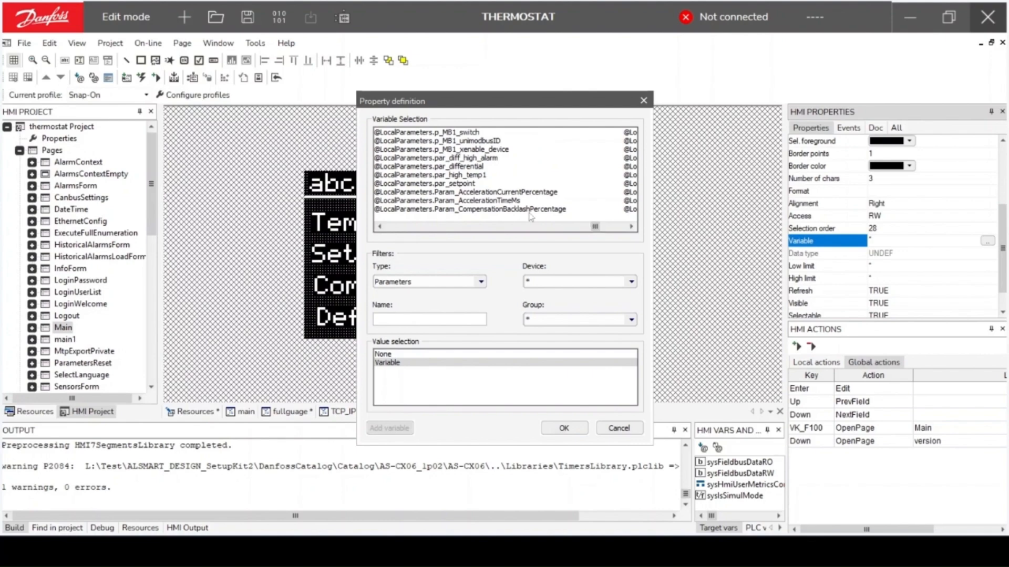
left_click(450, 183)
left_click(565, 425)
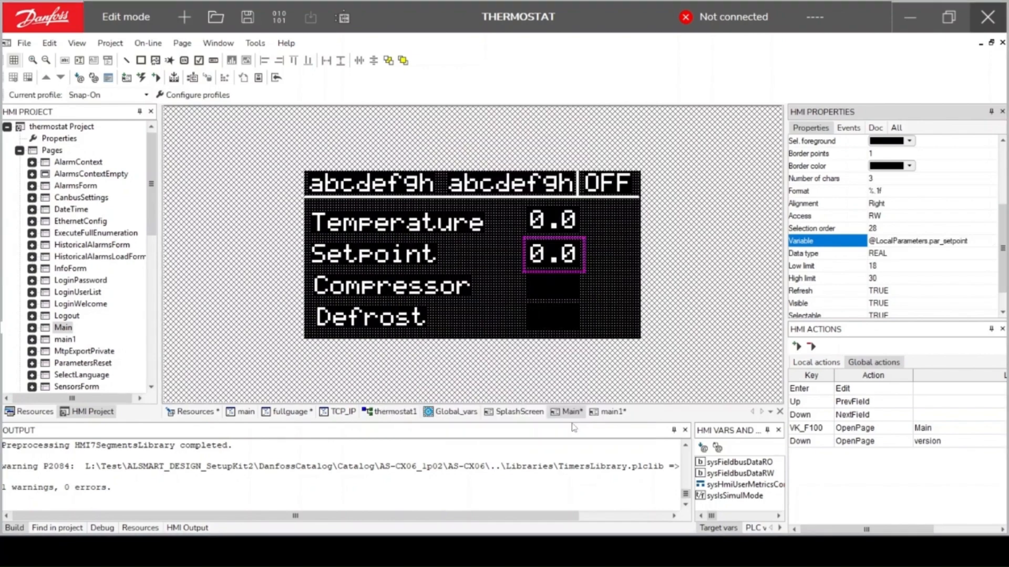
Step: Link the Compressor row's edit field to the PLC application variable GCompressor
left_click(551, 292)
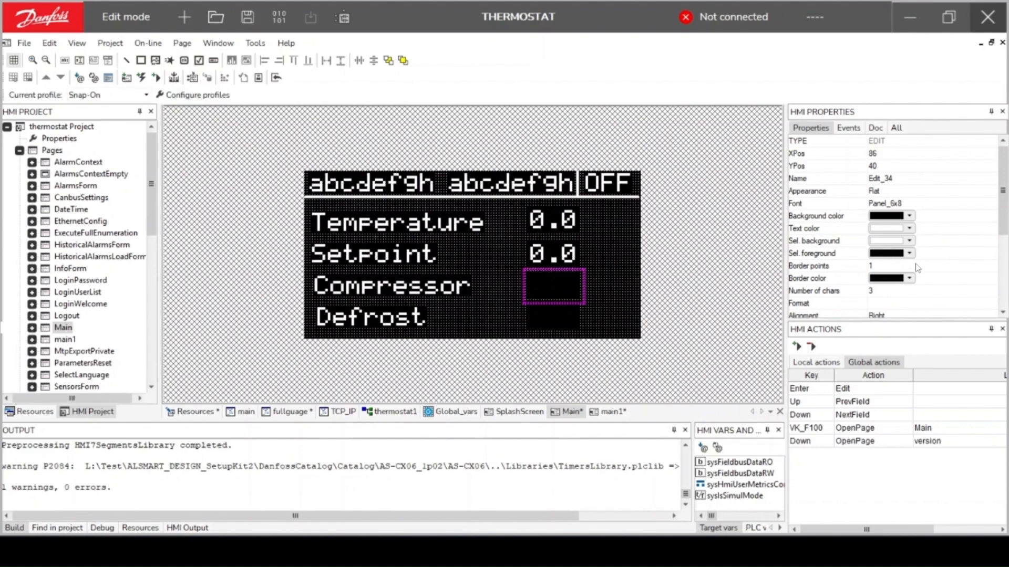
scroll(918, 269, "down", 3)
left_click(893, 241)
left_click(987, 241)
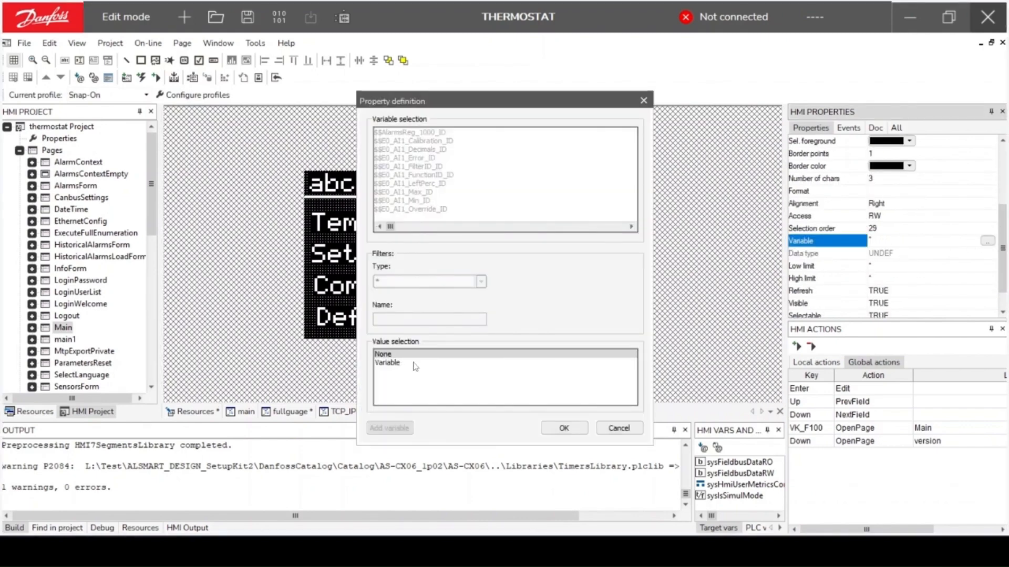
left_click(415, 363)
left_click(425, 281)
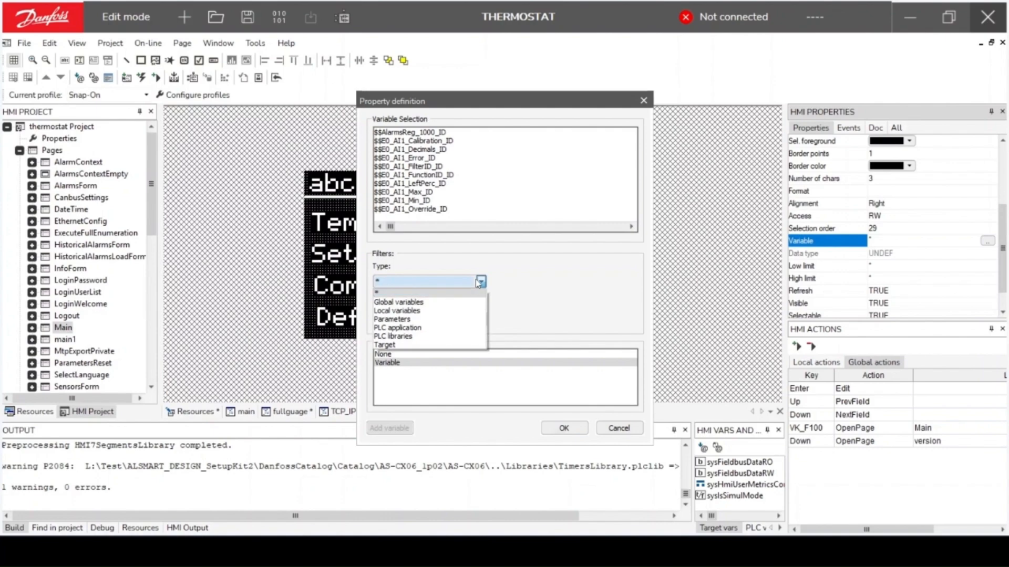
left_click(403, 329)
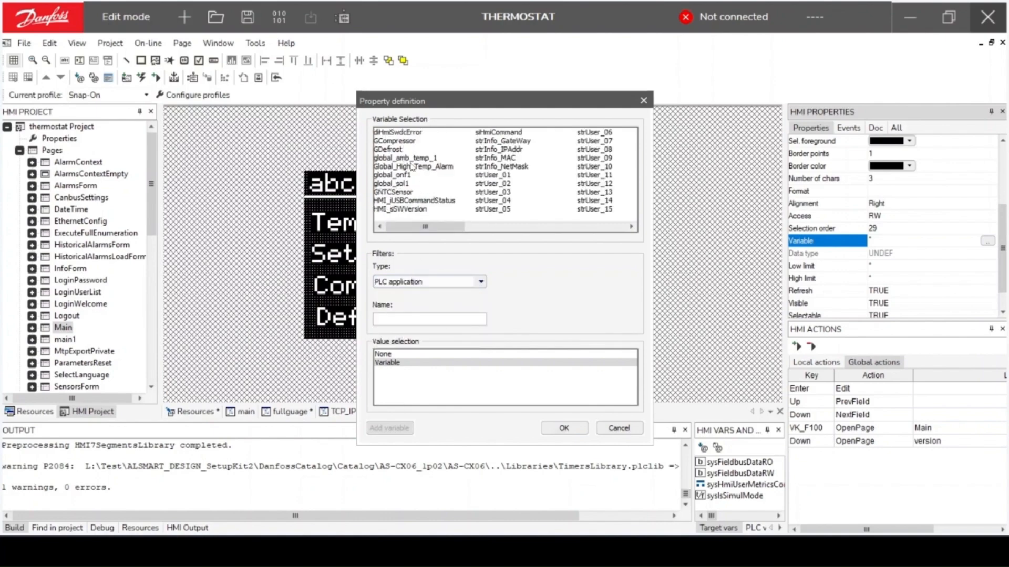
left_click(394, 141)
left_click(570, 429)
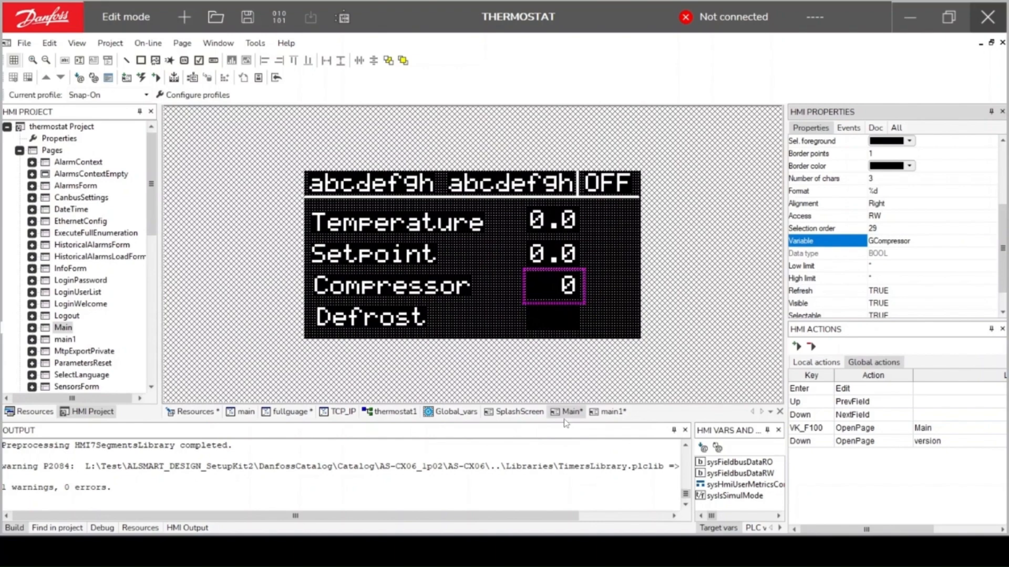
Step: Link the Defrost row's edit field to the PLC application variable GDefrost
left_click(553, 323)
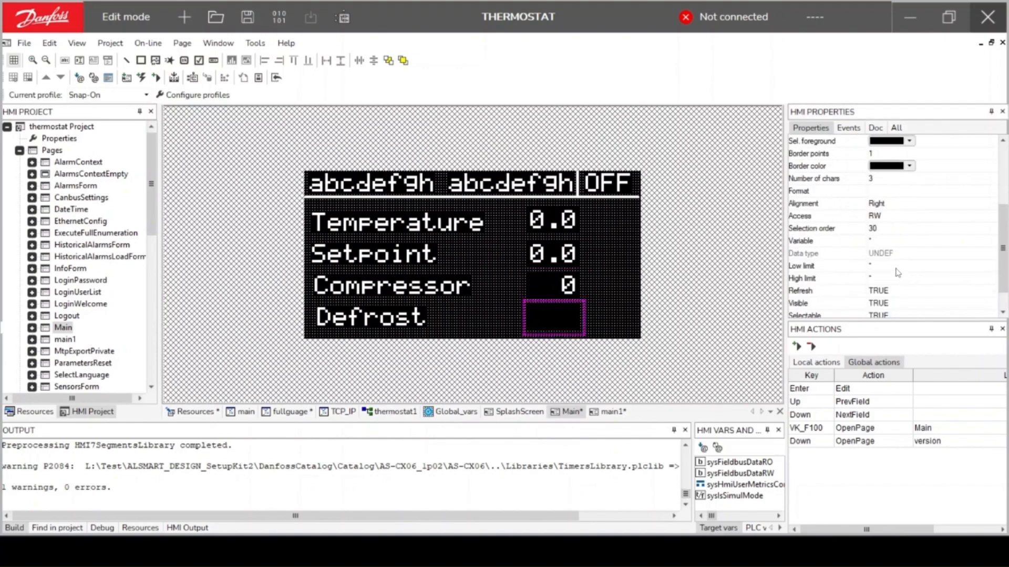
left_click(914, 240)
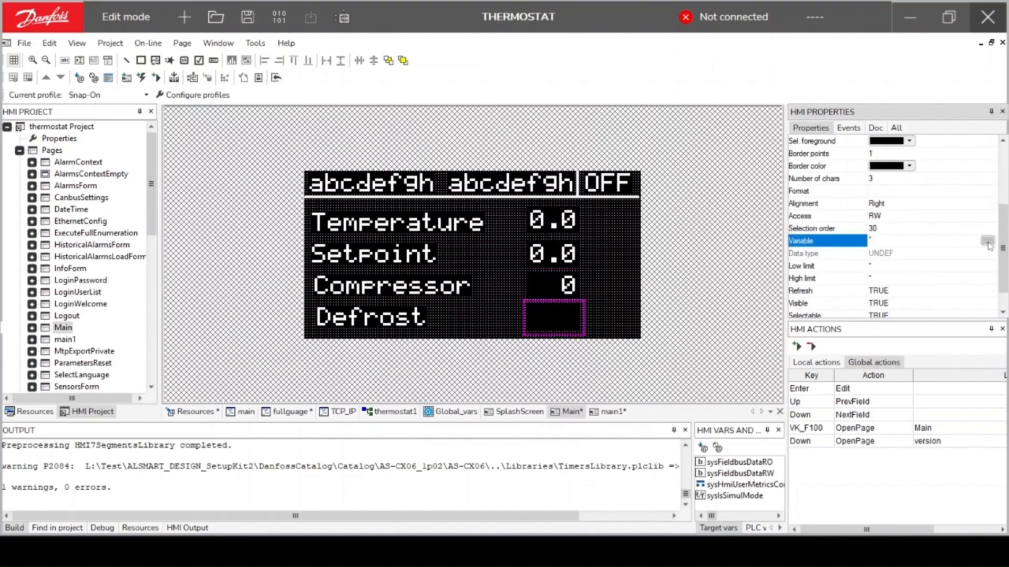
left_click(987, 241)
left_click(395, 363)
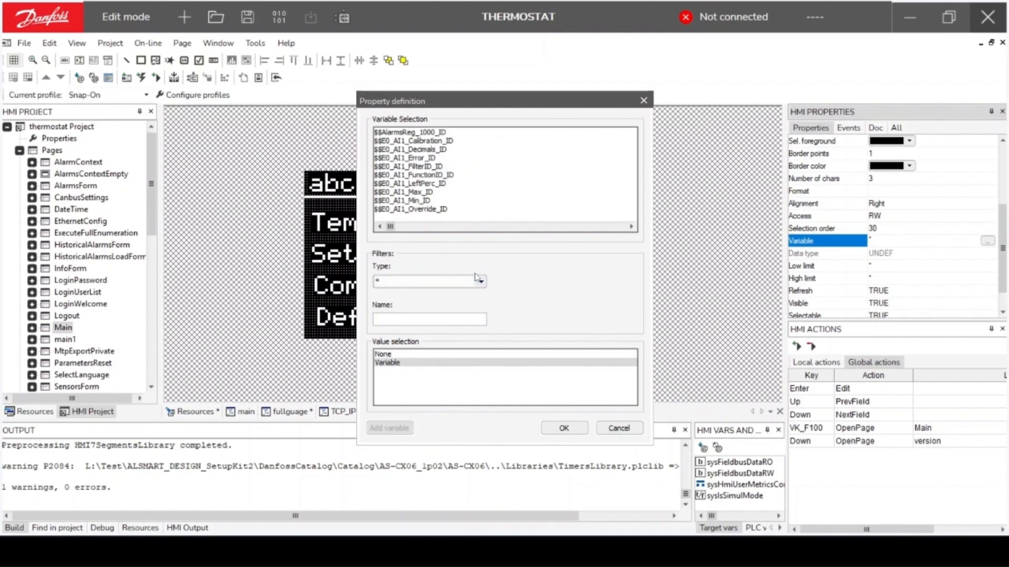
left_click(477, 280)
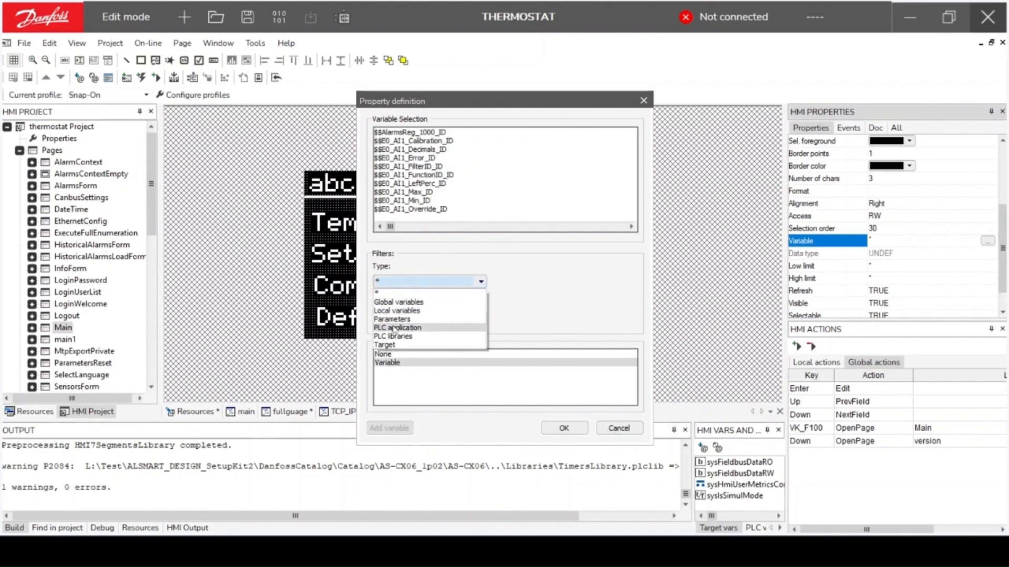
left_click(402, 303)
left_click(478, 282)
left_click(403, 319)
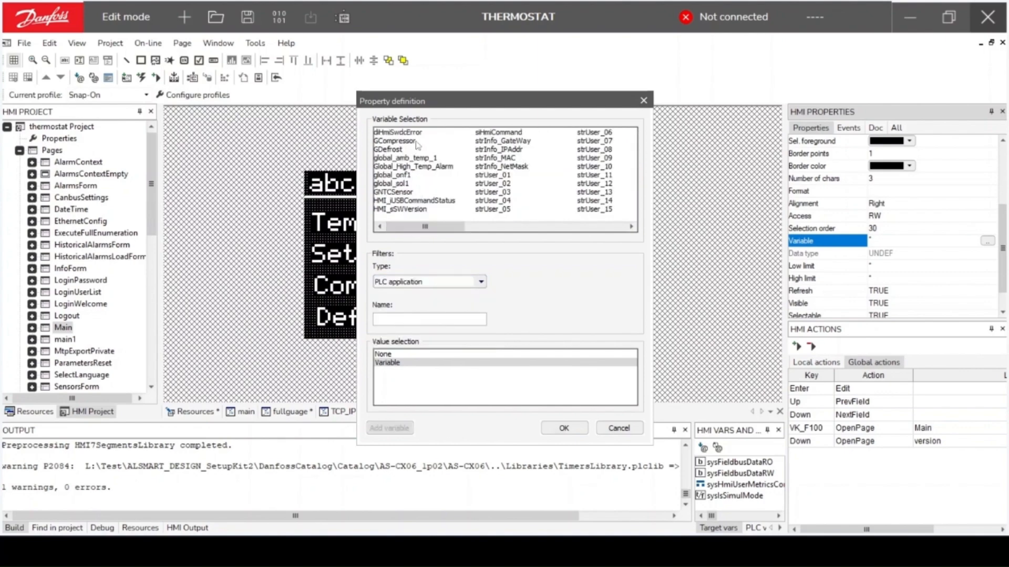
left_click(389, 149)
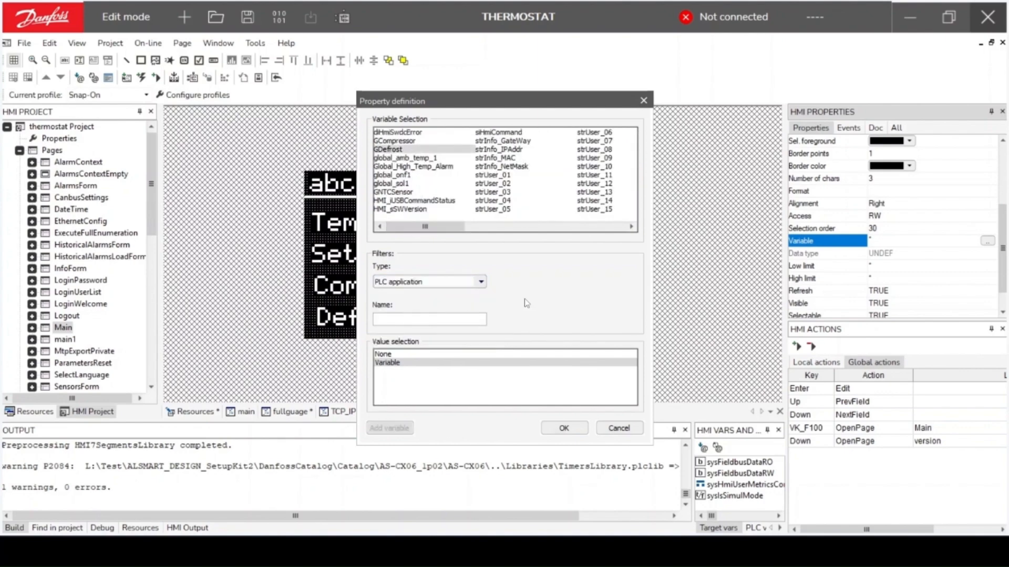
left_click(564, 428)
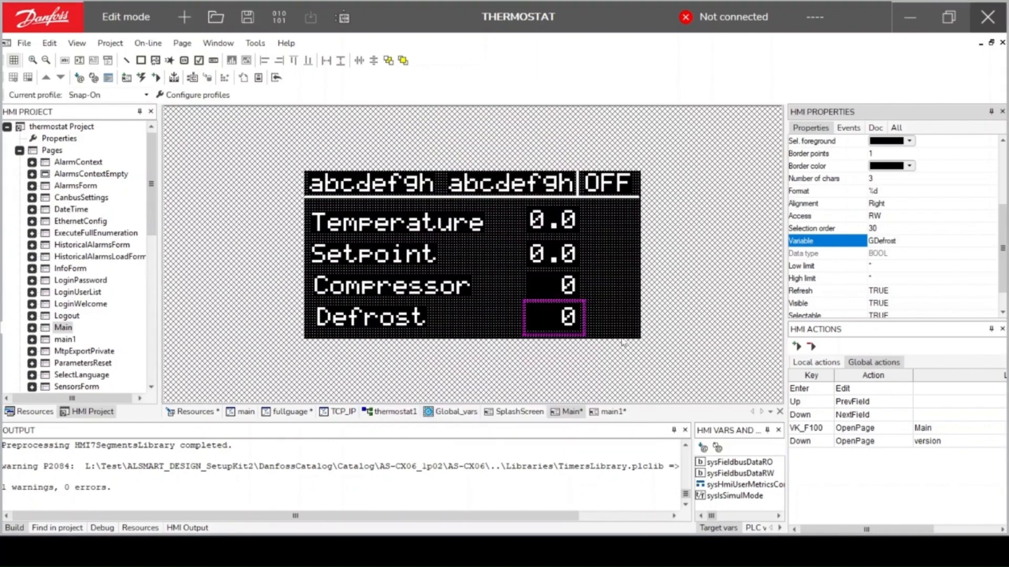
Step: Add a static text reading °C beside the Temperature field, at about X 109, Y 14
left_click(614, 233)
left_click(65, 60)
left_click(594, 215)
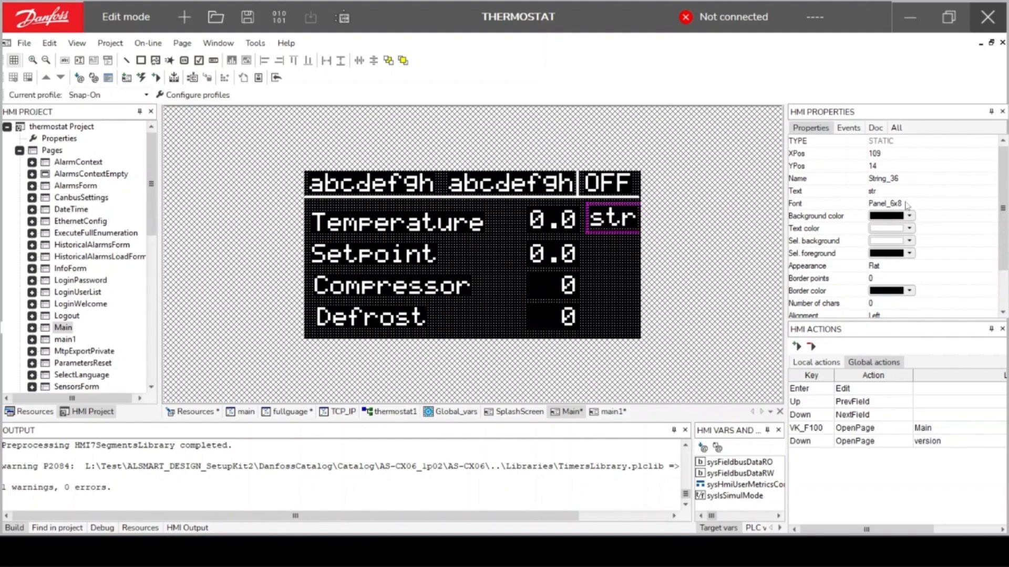
scroll(906, 231, "down", 2)
scroll(900, 275, "up", 2)
left_click(874, 191)
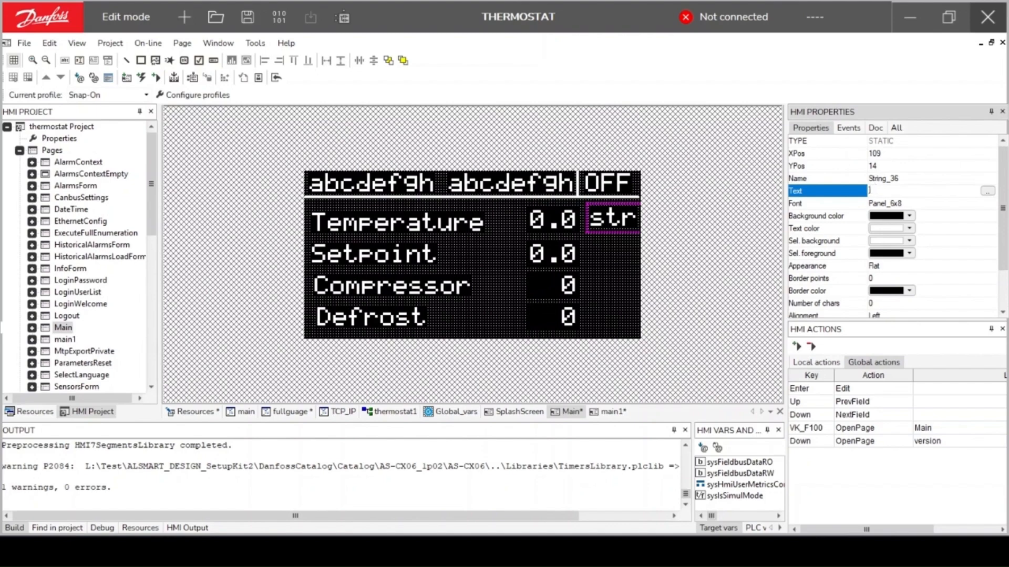
key("Caps_Lock")
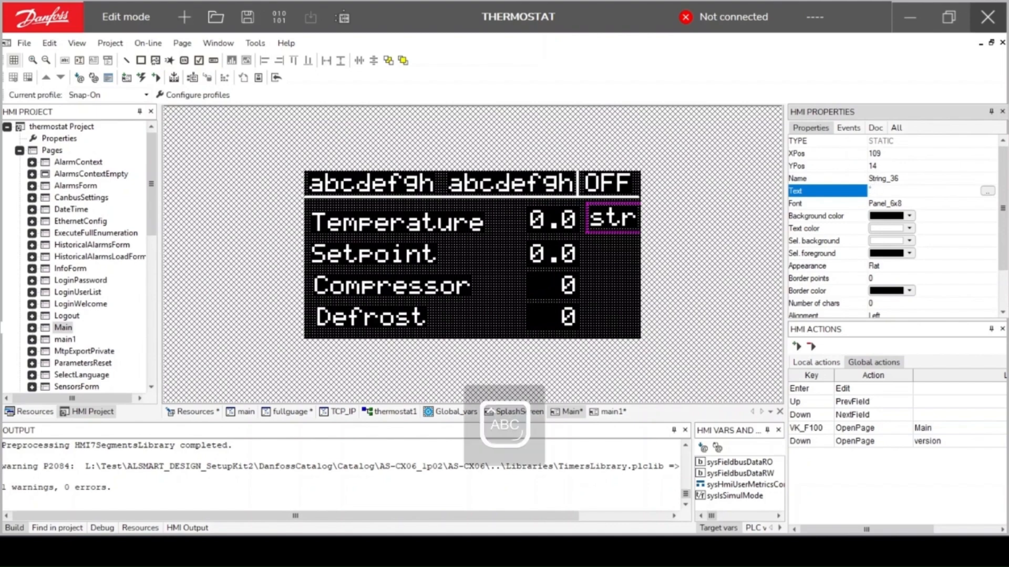
type("°C")
key("Caps_Lock")
left_click(618, 255)
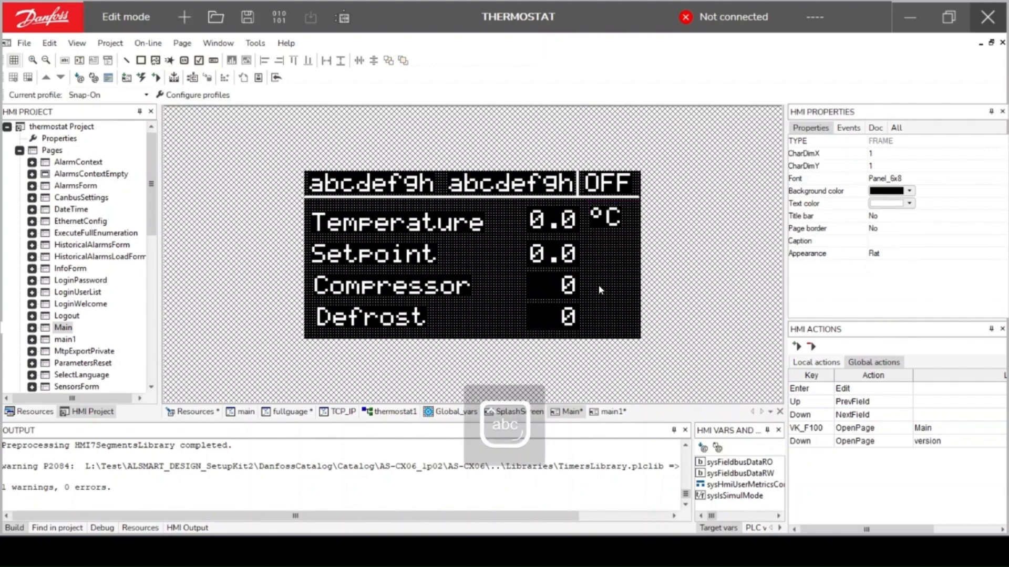
Step: Copy the °C label and place the duplicate beside the Setpoint field at about X 110, Y 27
left_click(601, 223)
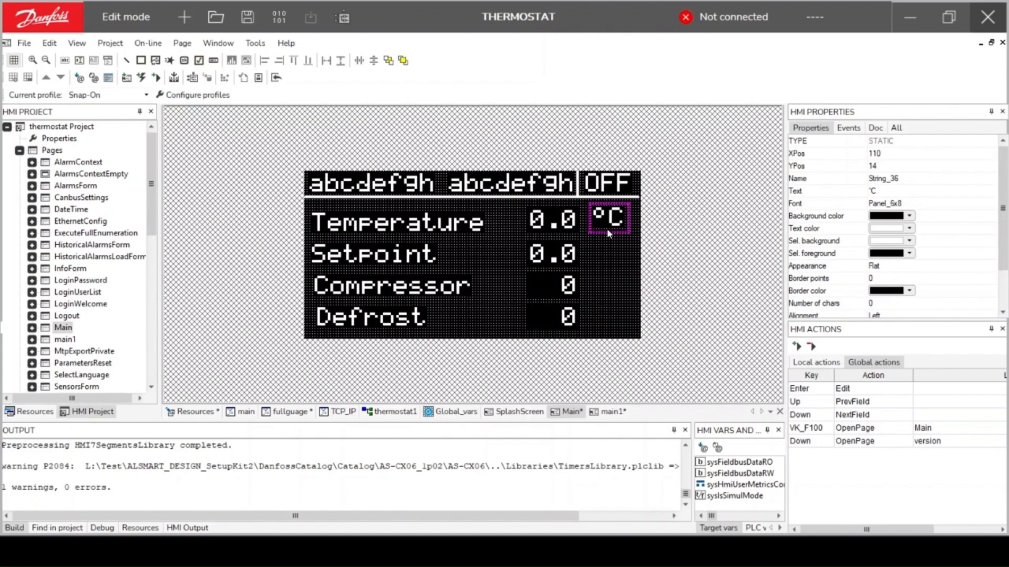
key("ctrl+c")
key("ctrl+v")
left_click(604, 263)
left_click_drag(623, 280, 613, 262)
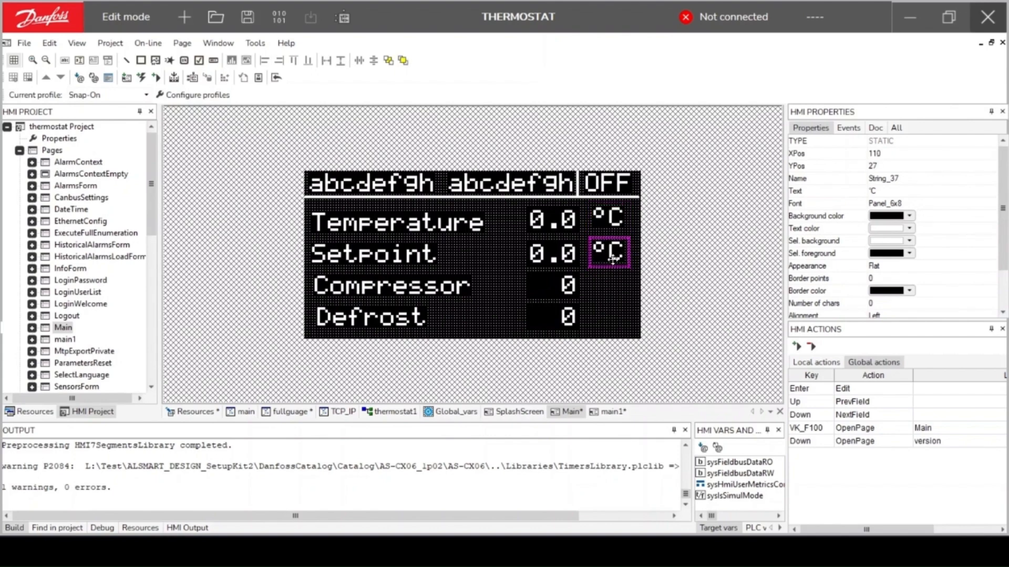
left_click(608, 298)
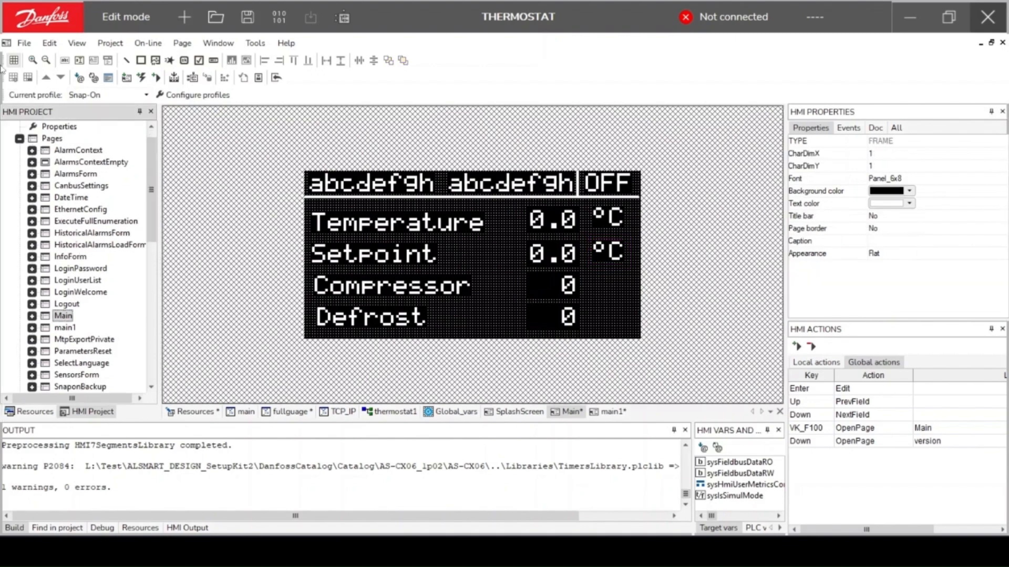
Step: Insert a new HMI page named version and open it for editing
right_click(52, 150)
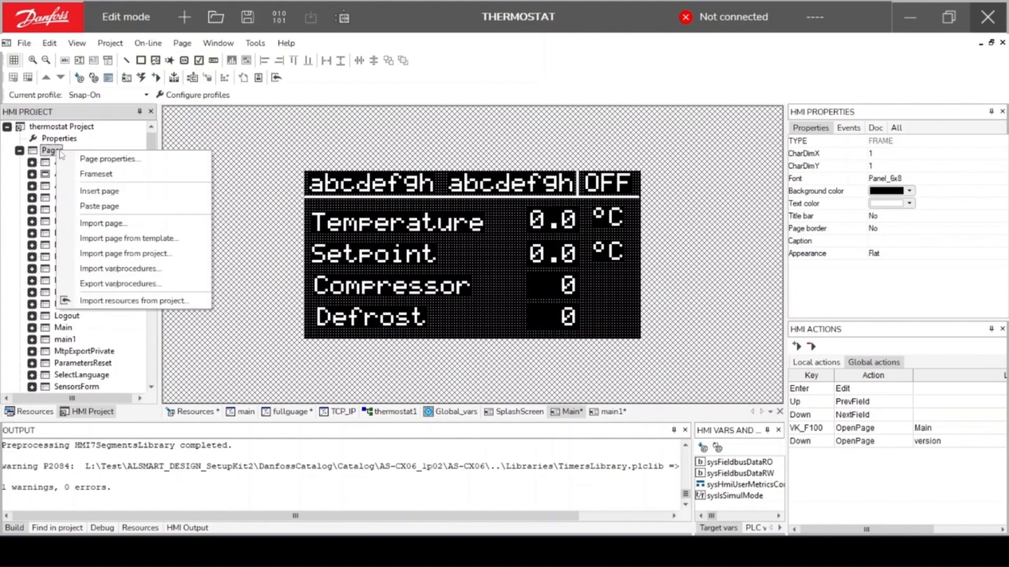
left_click(118, 193)
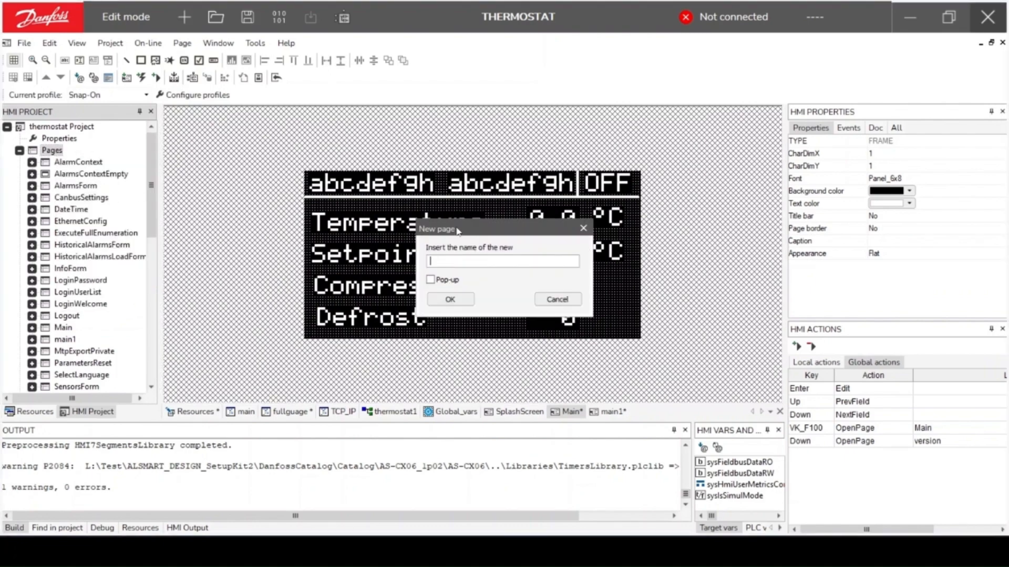
type("version")
left_click(452, 299)
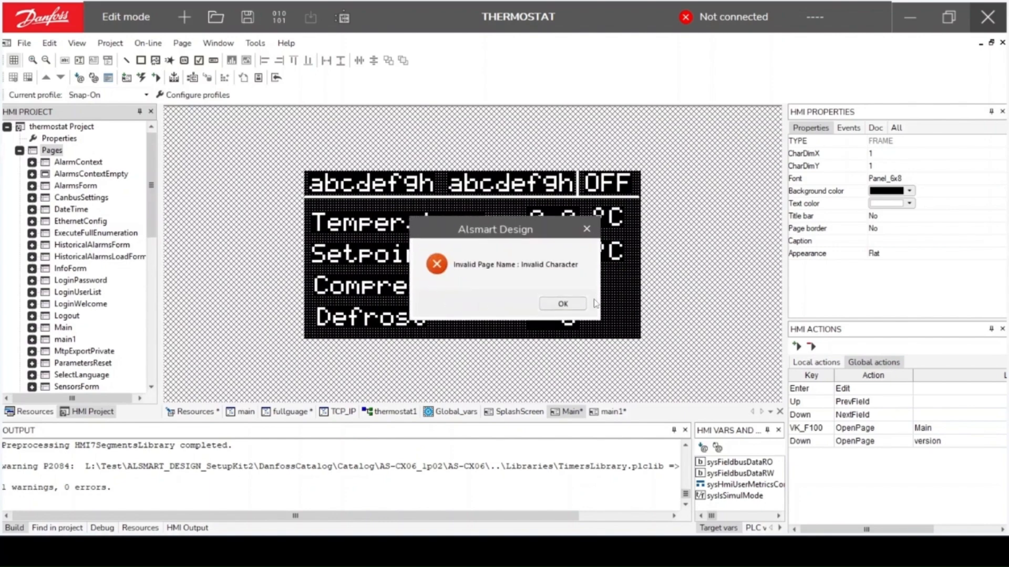
left_click(563, 305)
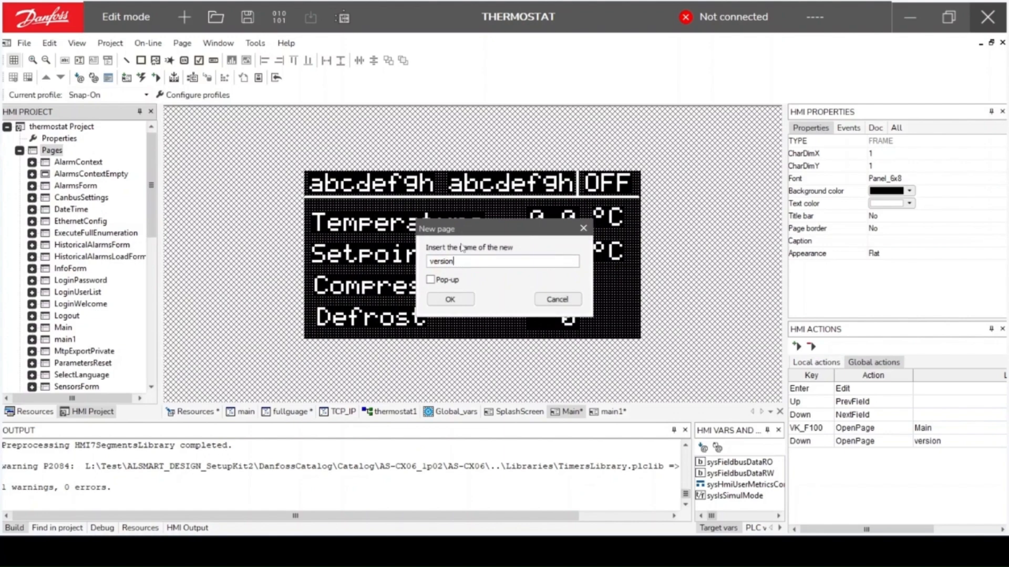
key("Escape")
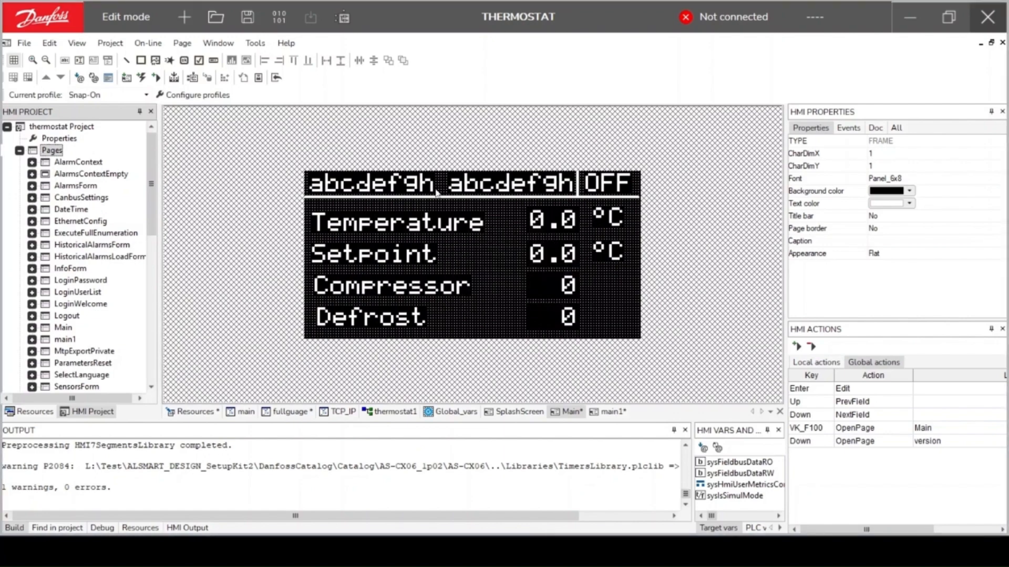
scroll(87, 283, "down", 10)
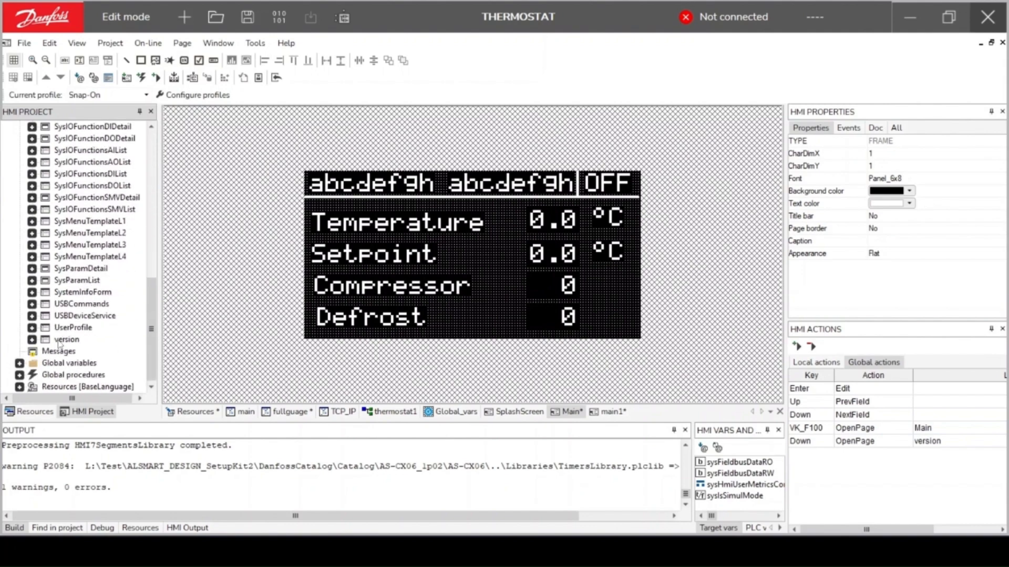
double_click(59, 341)
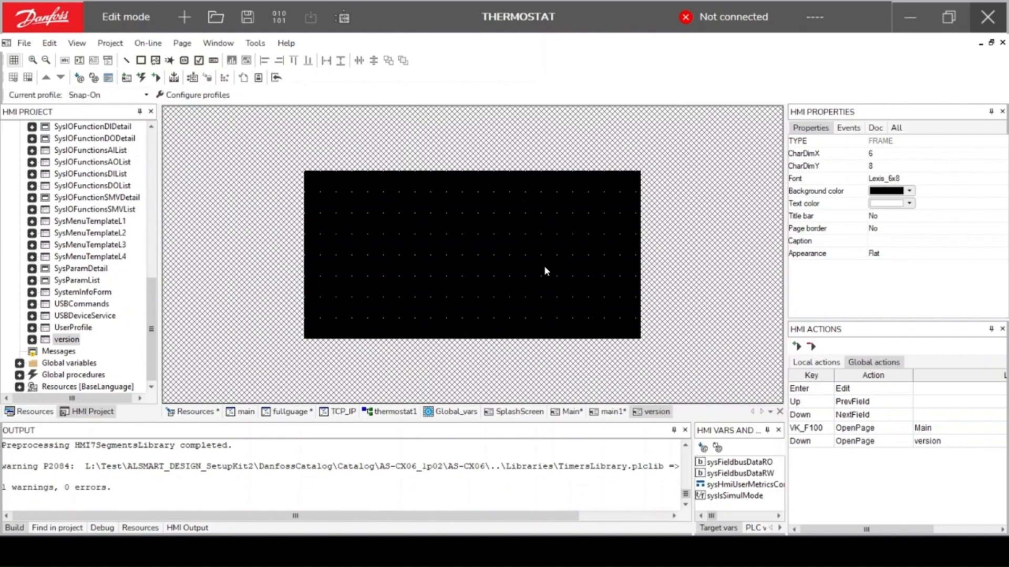
Step: Add a static text reading version1 to the version page, placed at about X 36, Y 24
scroll(80, 312, "up", 4)
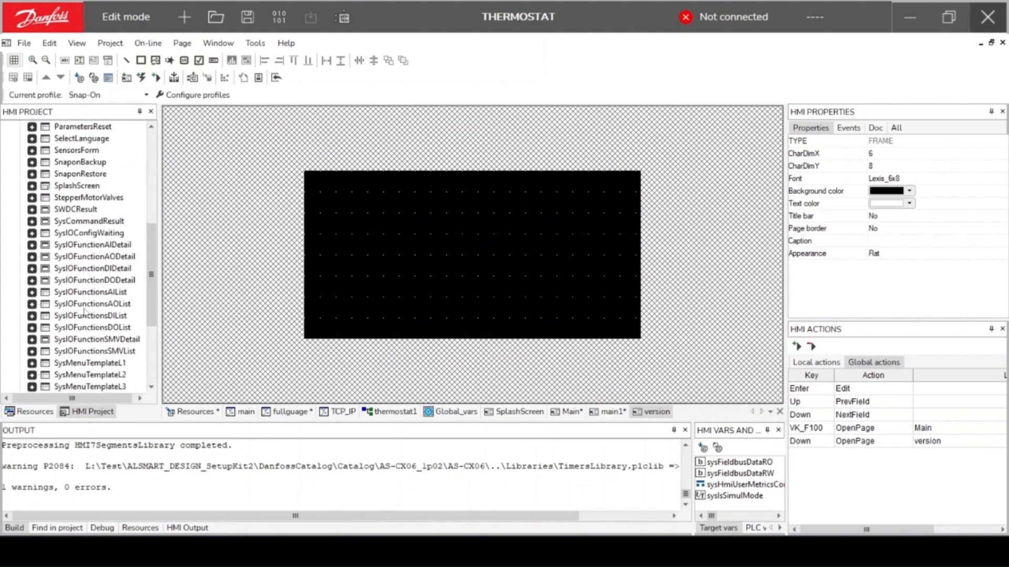
scroll(80, 313, "down", 4)
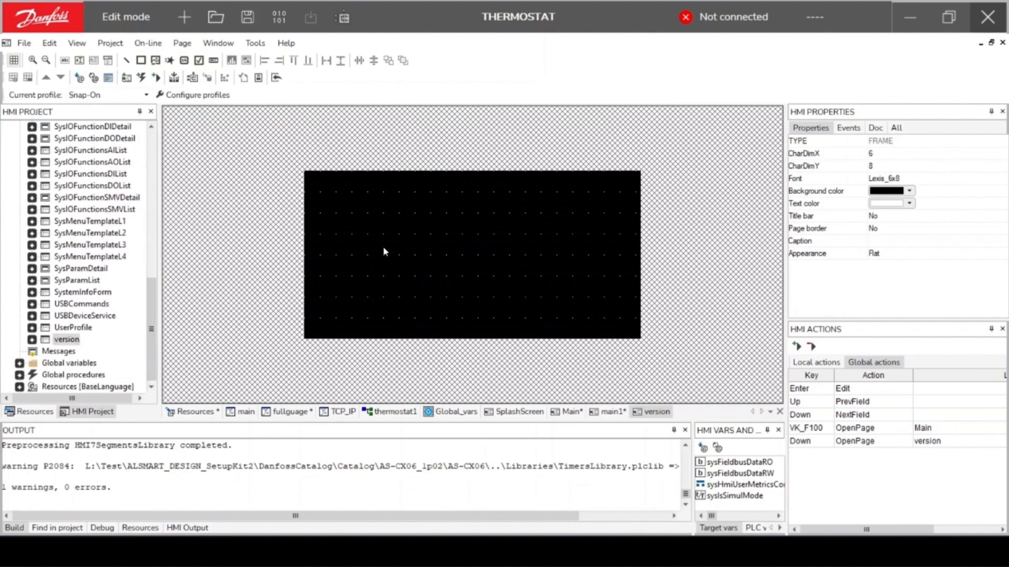
left_click(65, 59)
left_click(402, 218)
left_click_drag(418, 236, 465, 235)
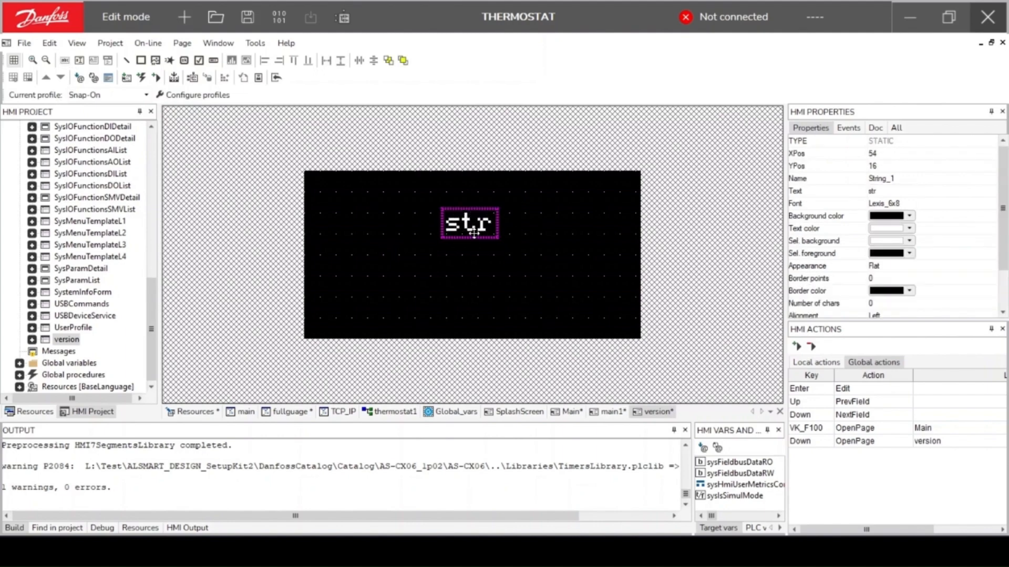
left_click(891, 190)
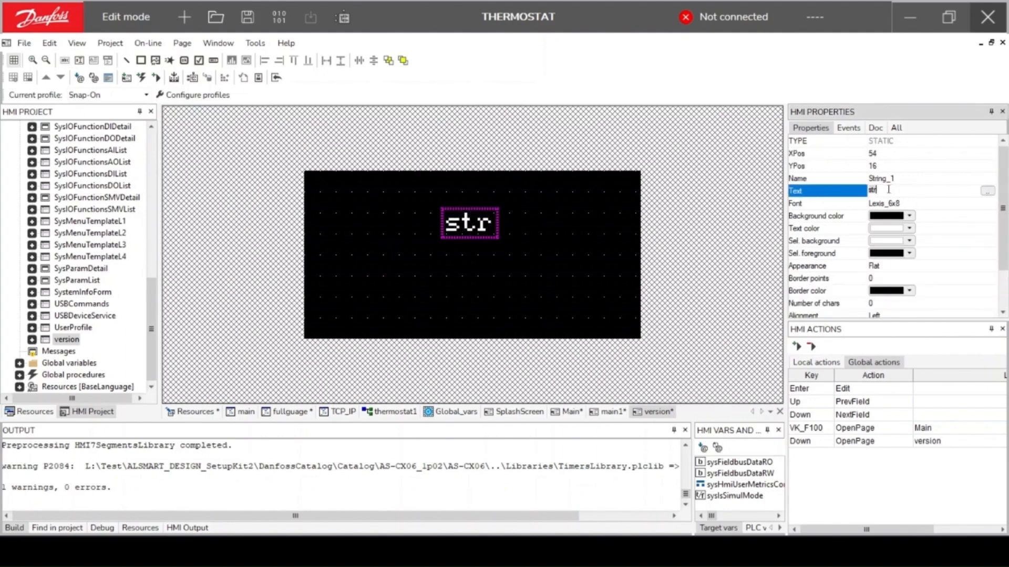
type("version1")
key("Return")
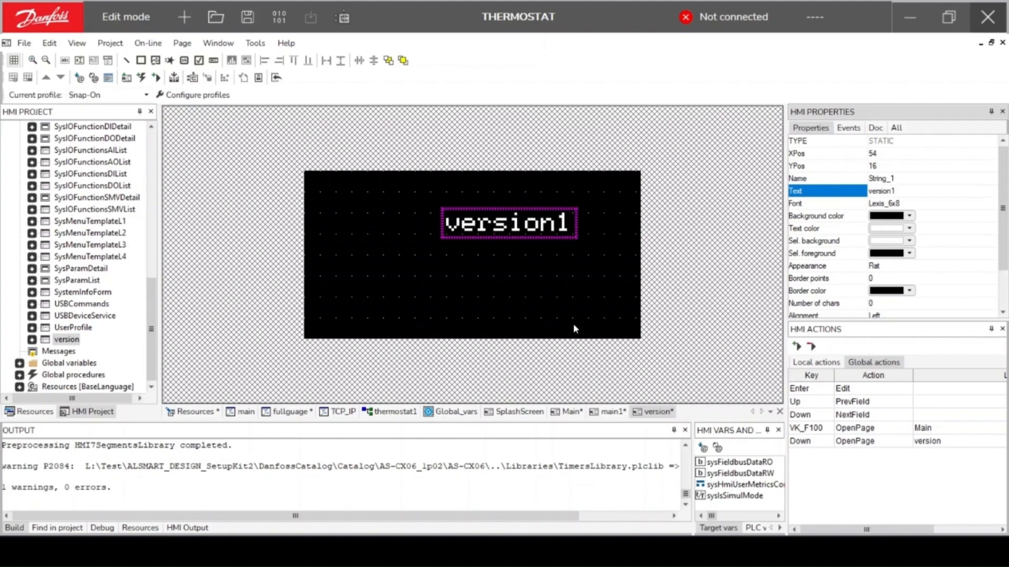
left_click_drag(514, 215, 467, 235)
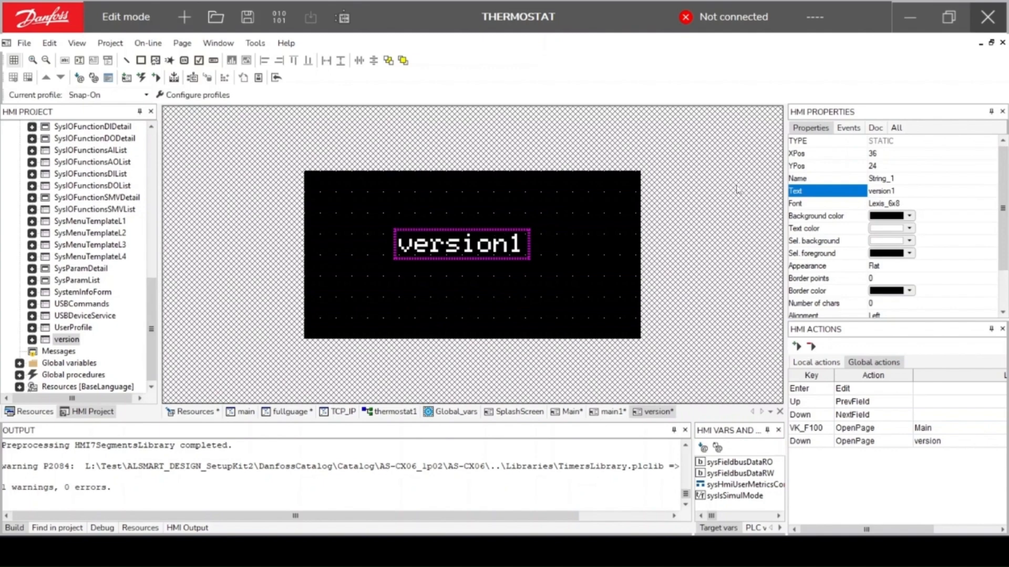
Step: Change the static text to version_1 and move it down to about X 36, Y 32
left_click(902, 191)
type("_")
key("Return")
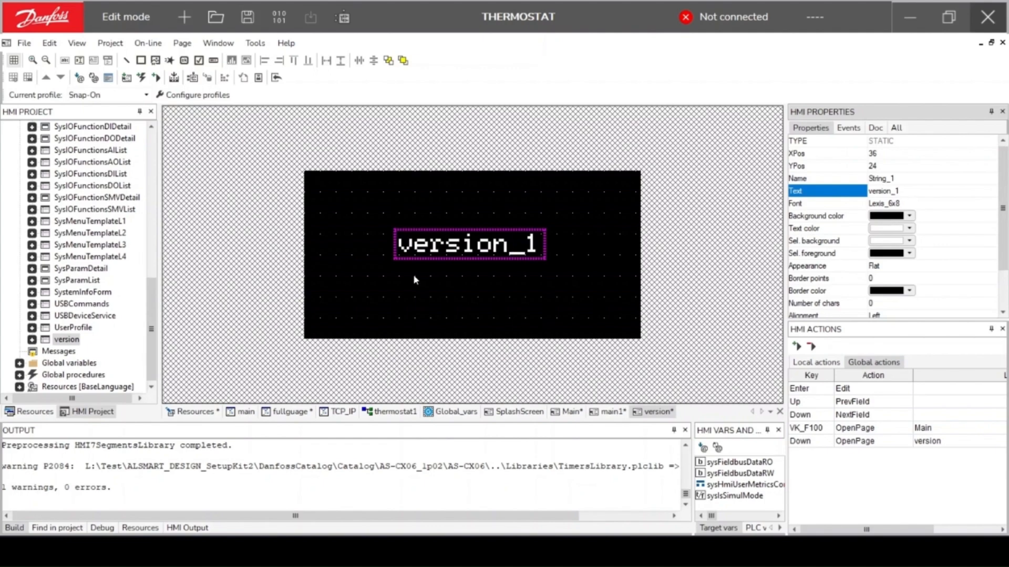
left_click(461, 248)
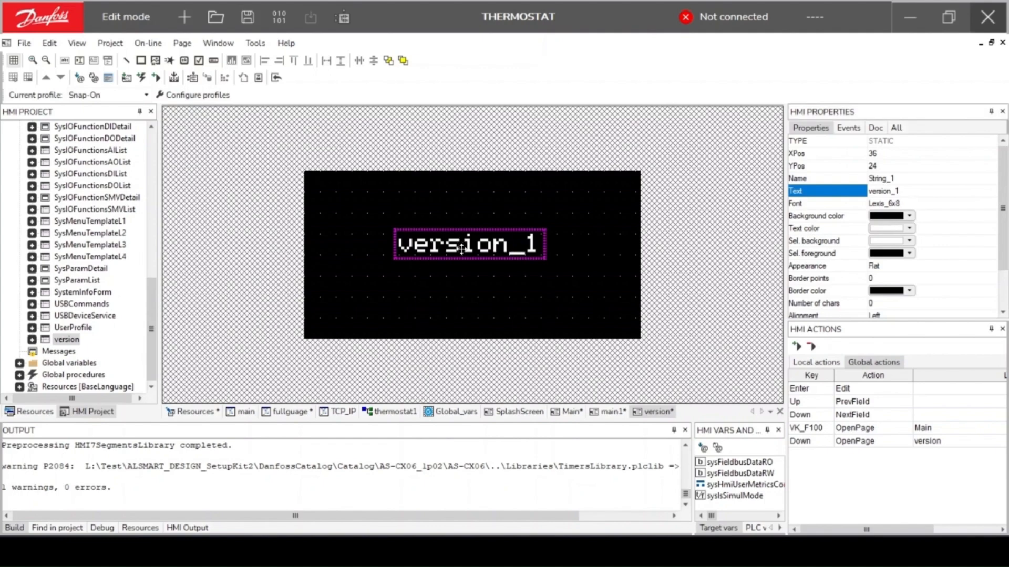
mouse_move(461, 248)
left_mouse_down()
mouse_move(461, 227)
mouse_move(467, 265)
left_mouse_up()
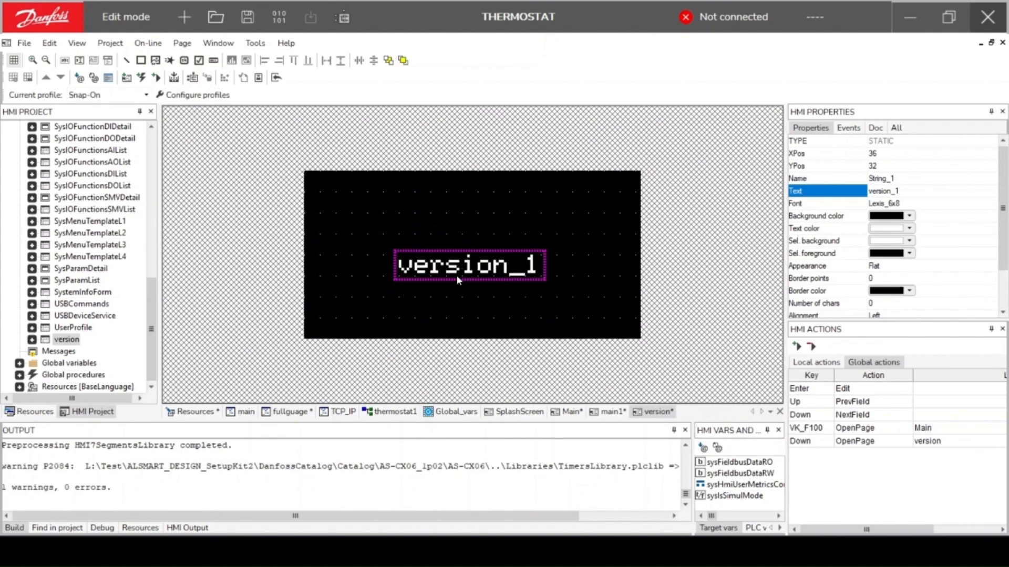
Step: Undo the last move of the version_1 text on the version page and open the Main page
key("ctrl+z")
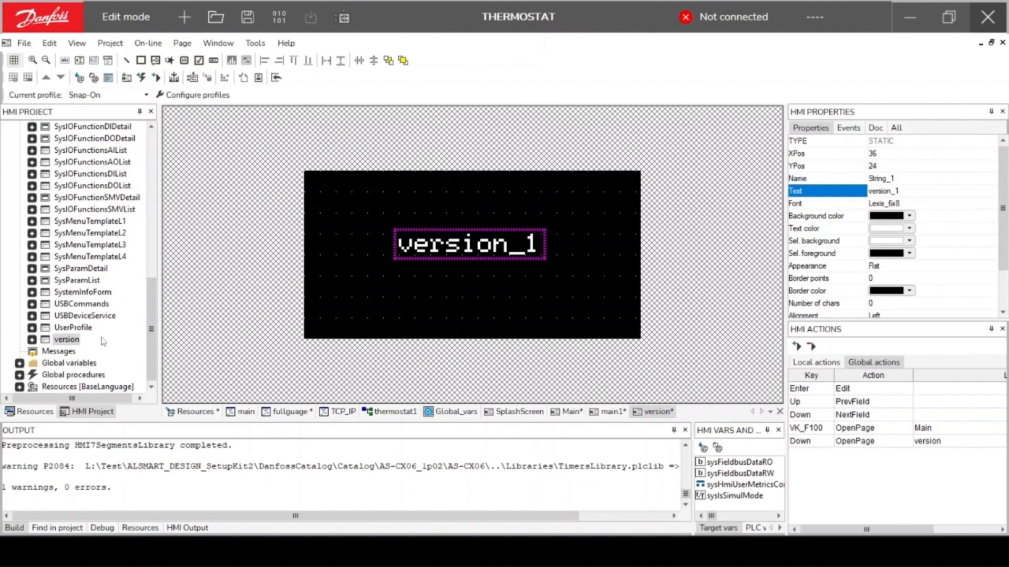
scroll(86, 323, "up", 7)
double_click(63, 233)
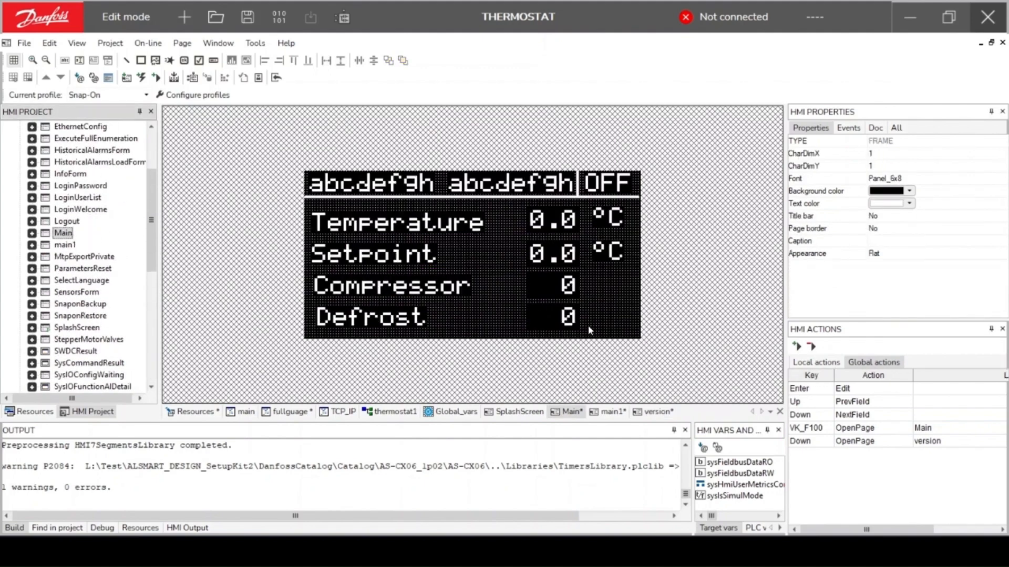
left_click(611, 284)
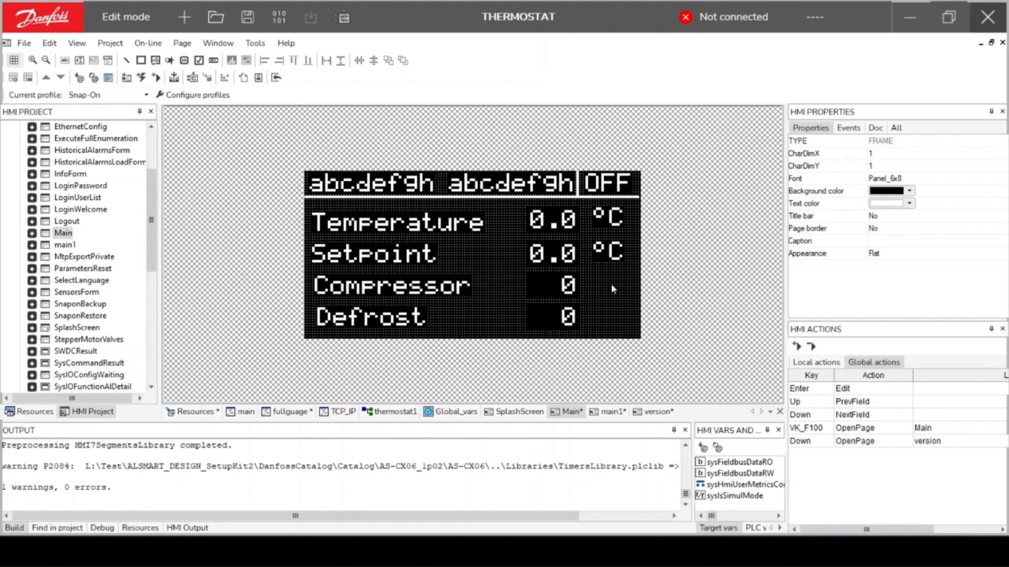
Step: Try adding another global action that opens the version page with the Down key, and remove this duplicate entry
left_click(796, 346)
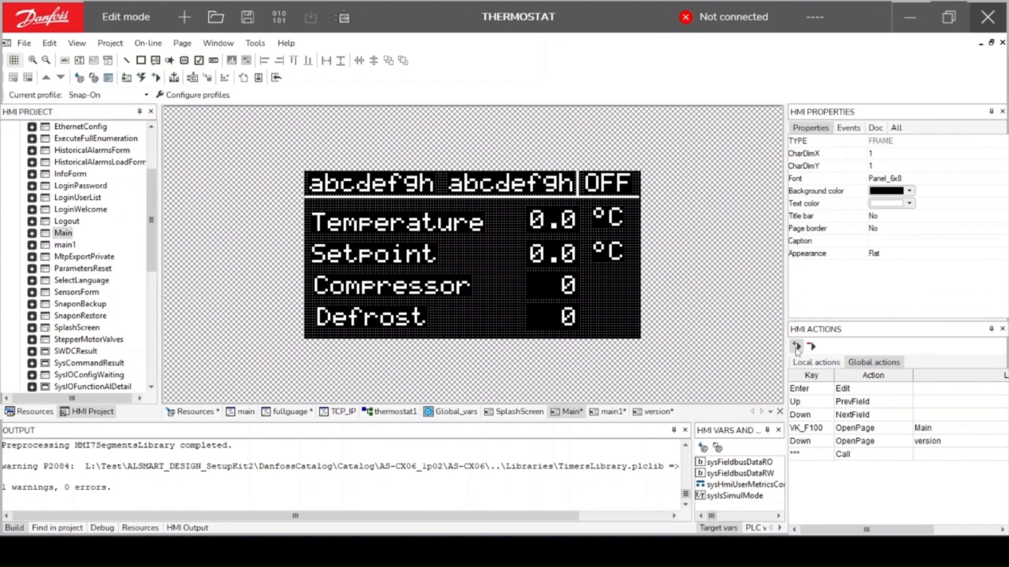
left_click(826, 455)
left_click(827, 456)
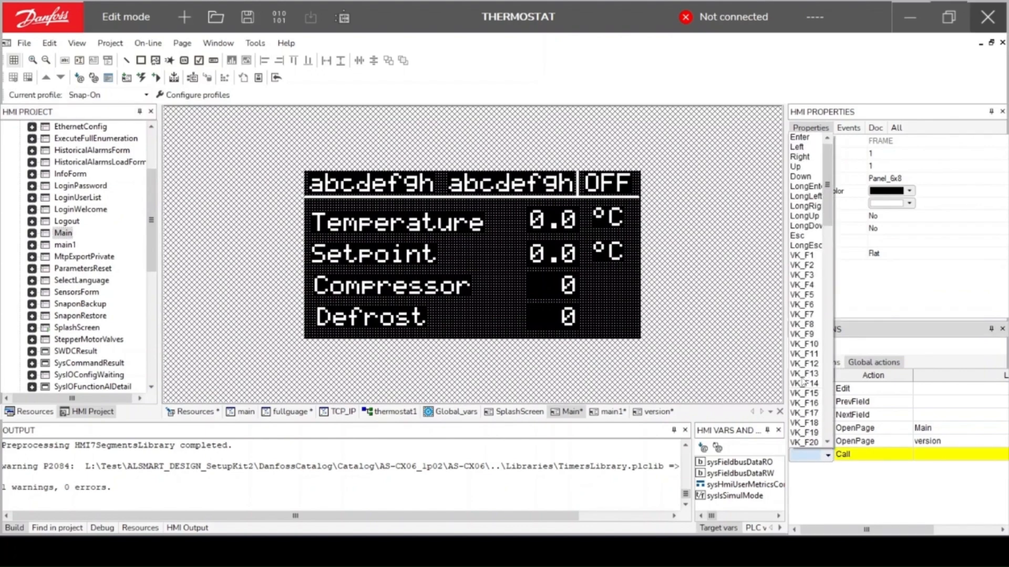
left_click(800, 177)
left_click(876, 455)
left_click(873, 479)
left_click(925, 456)
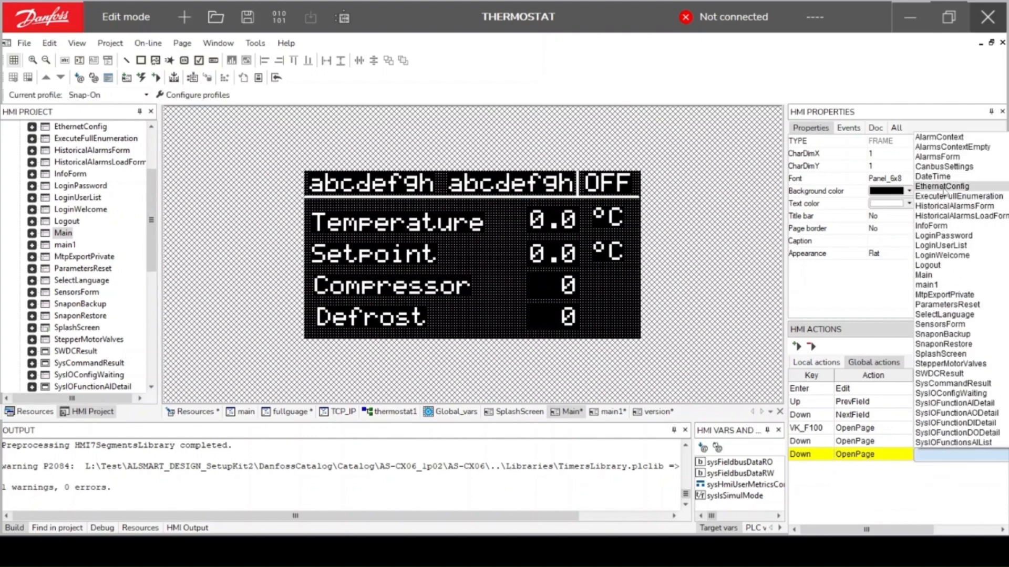
scroll(945, 353, "down", 5)
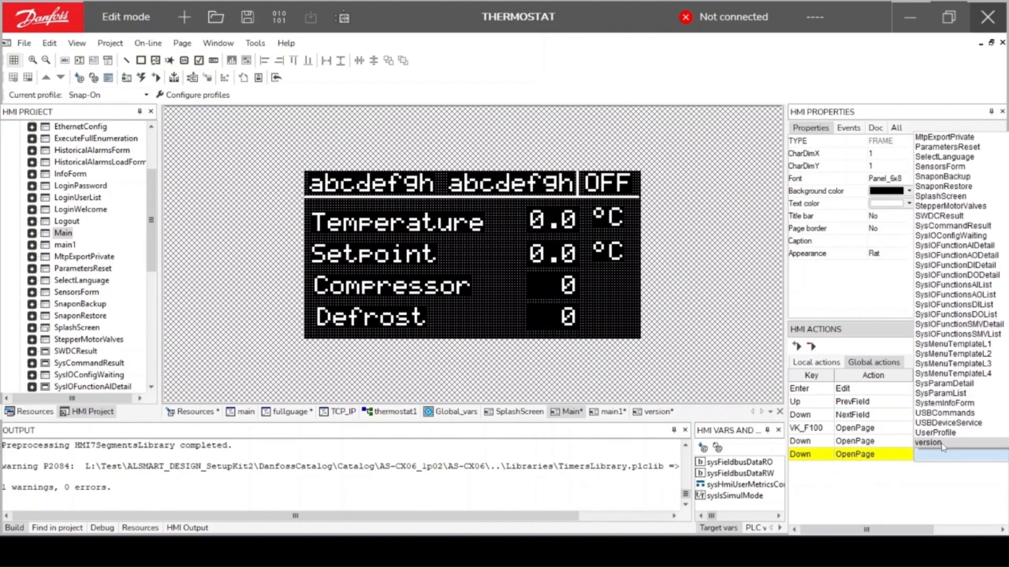
left_click(945, 452)
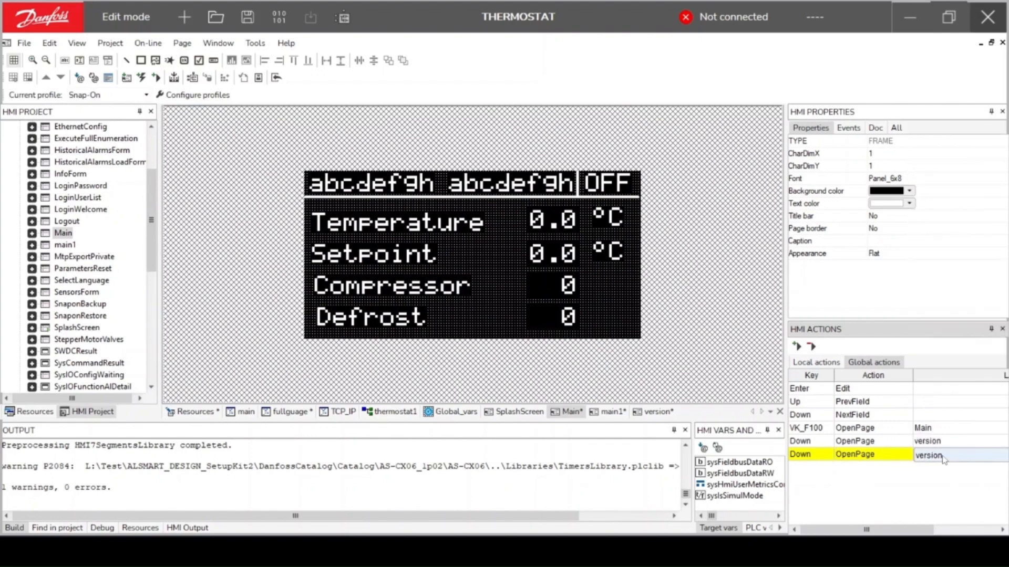
left_click(816, 456)
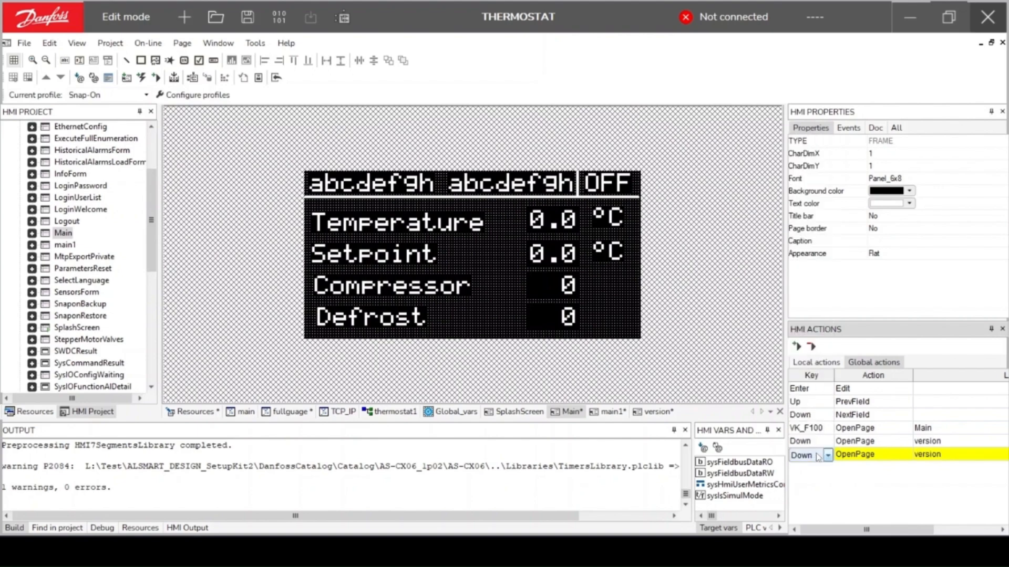
left_click(810, 346)
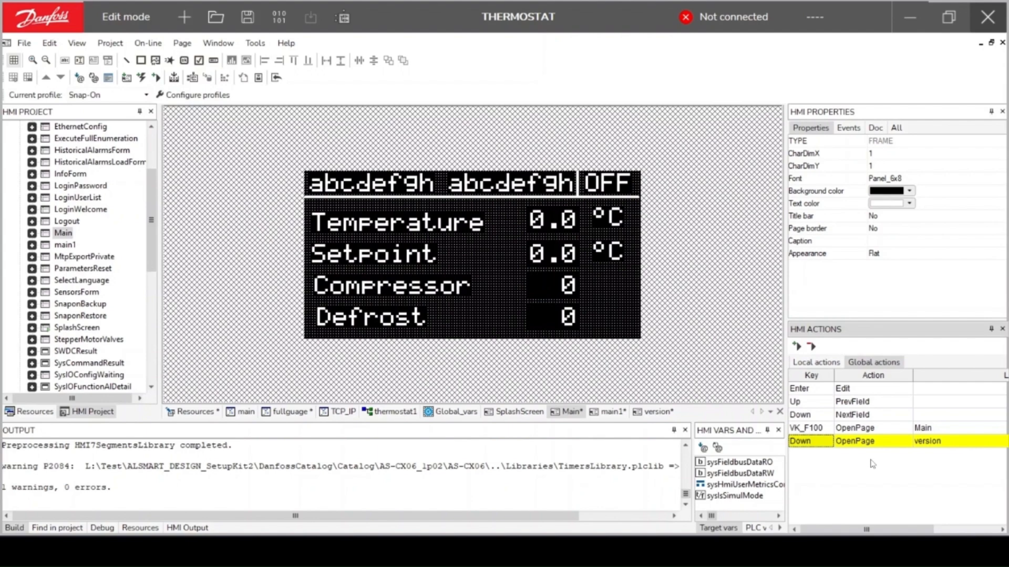
Step: Open the version page for editing
scroll(105, 277, "down", 8)
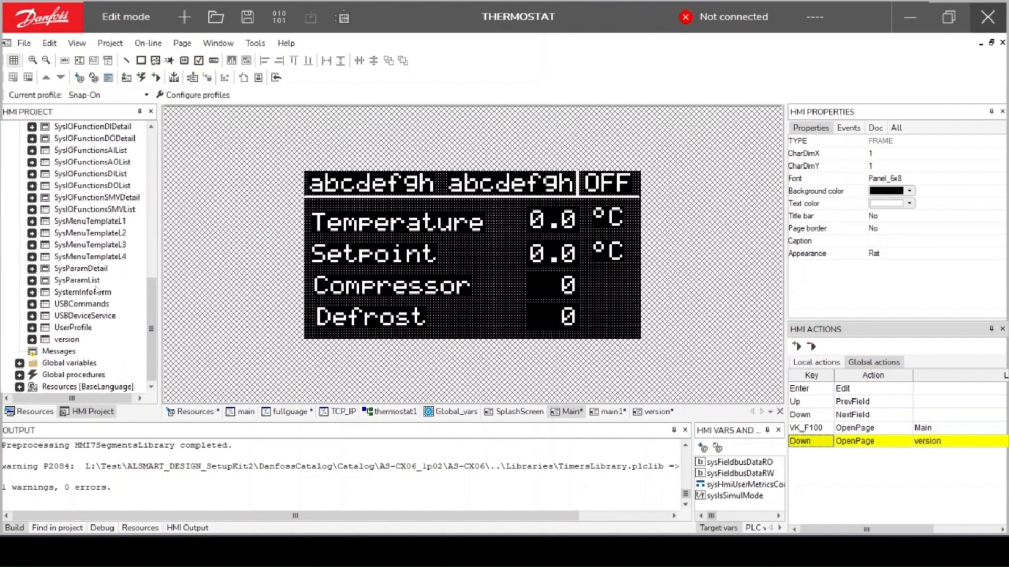
double_click(66, 340)
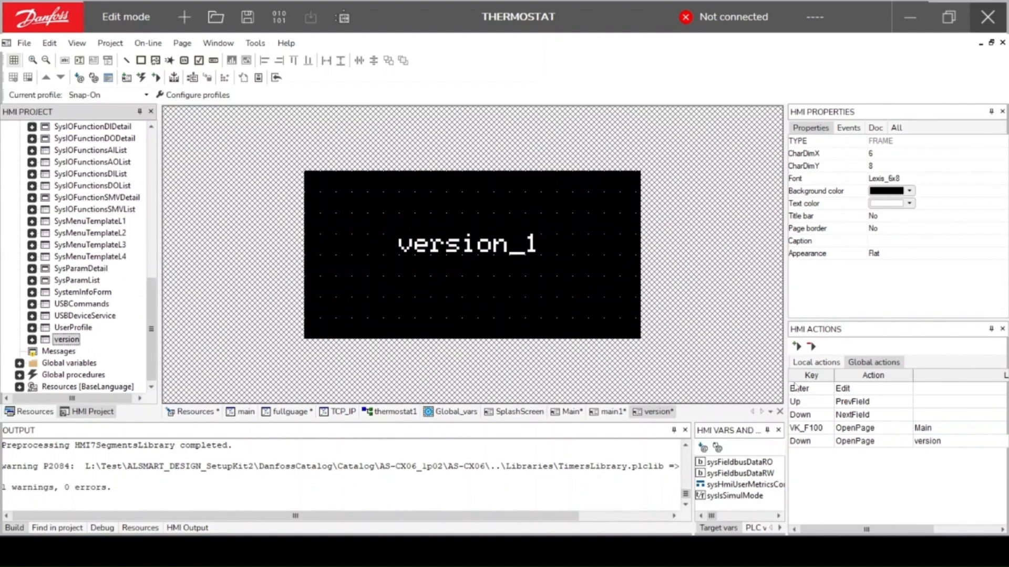
left_click(816, 444)
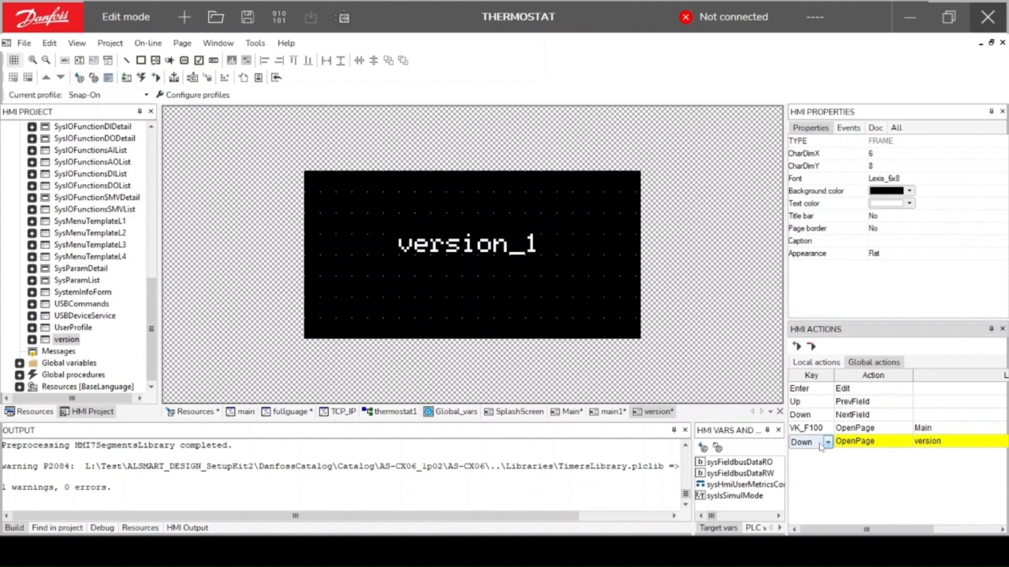
left_click(517, 315)
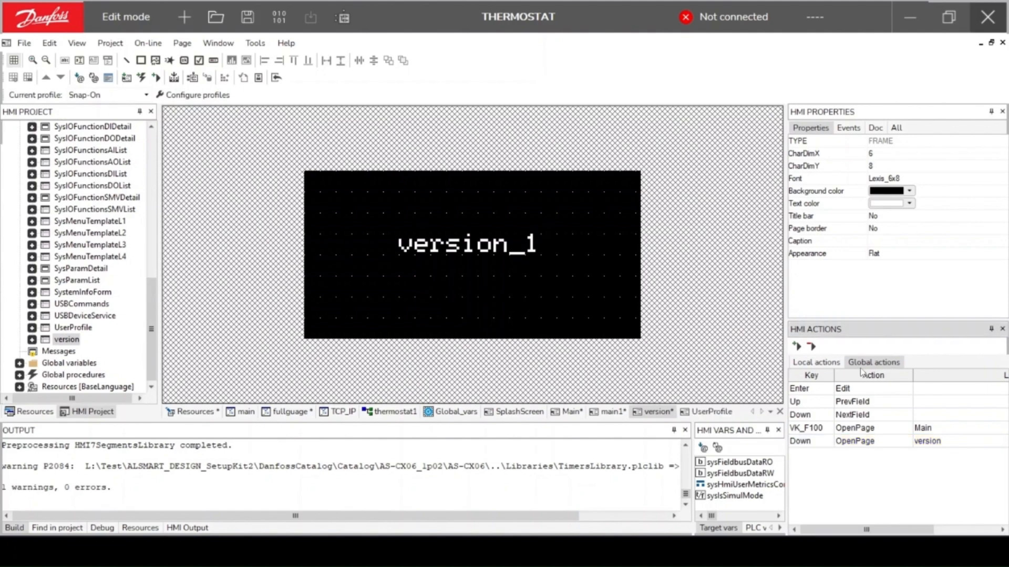
Step: Add a local action to the version page with Up as its key and OpenPage as its action
left_click(816, 362)
left_click(796, 346)
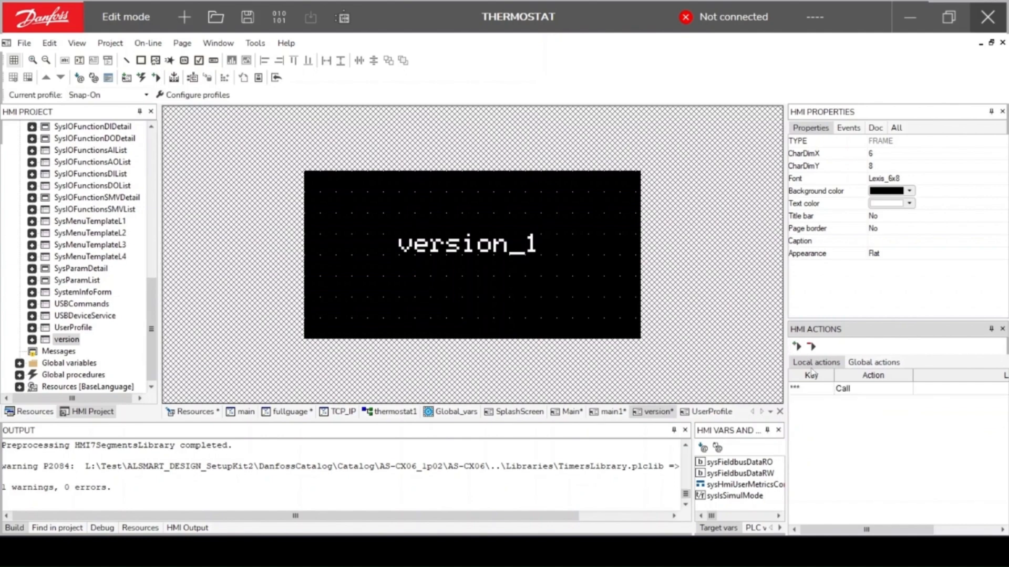
left_click(812, 390)
left_click(827, 389)
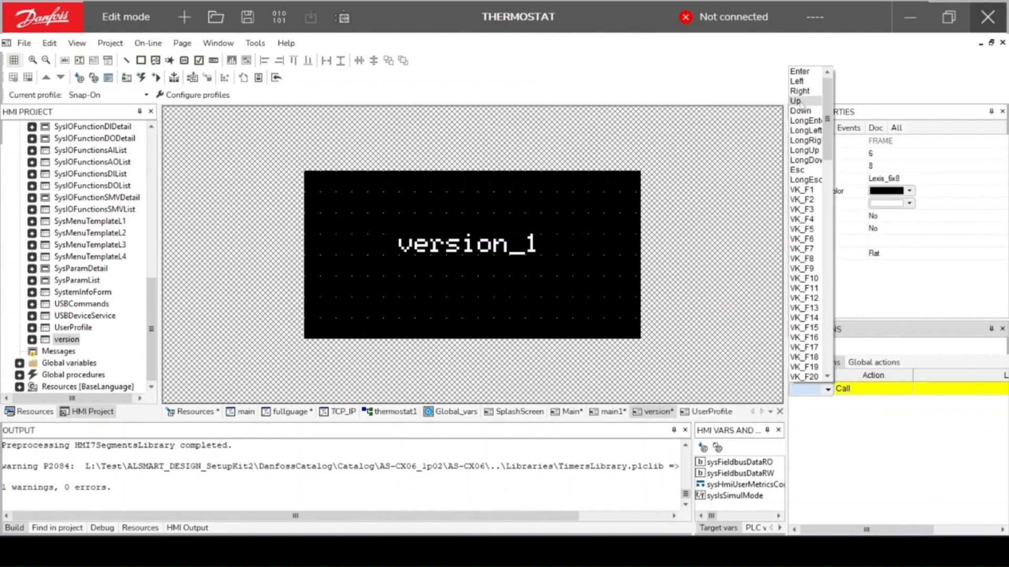
left_click(801, 101)
left_click(882, 392)
left_click(881, 392)
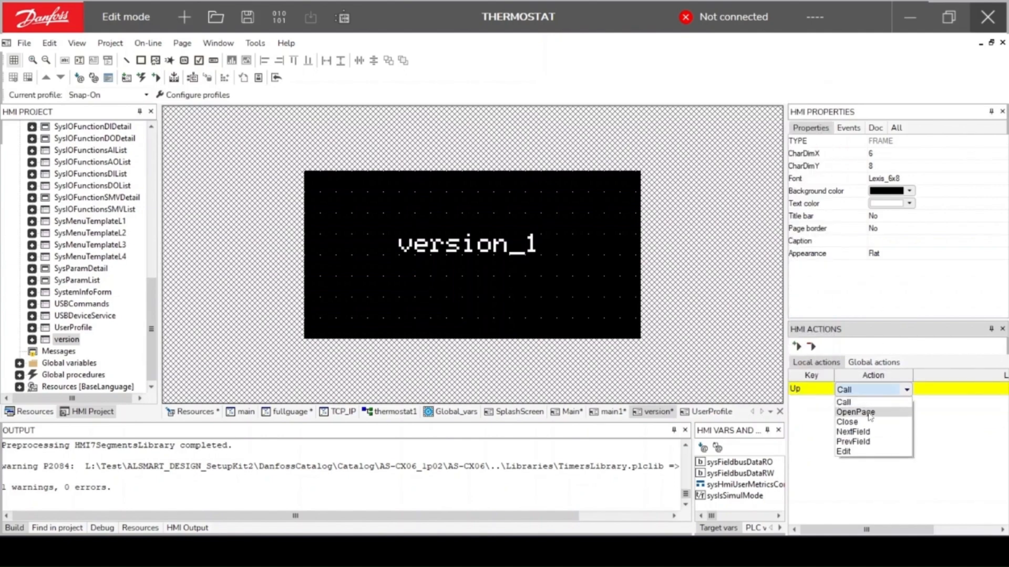
left_click(869, 413)
Step: Link the version page's local OpenPage action to the Main page
left_click_drag(820, 530, 855, 530)
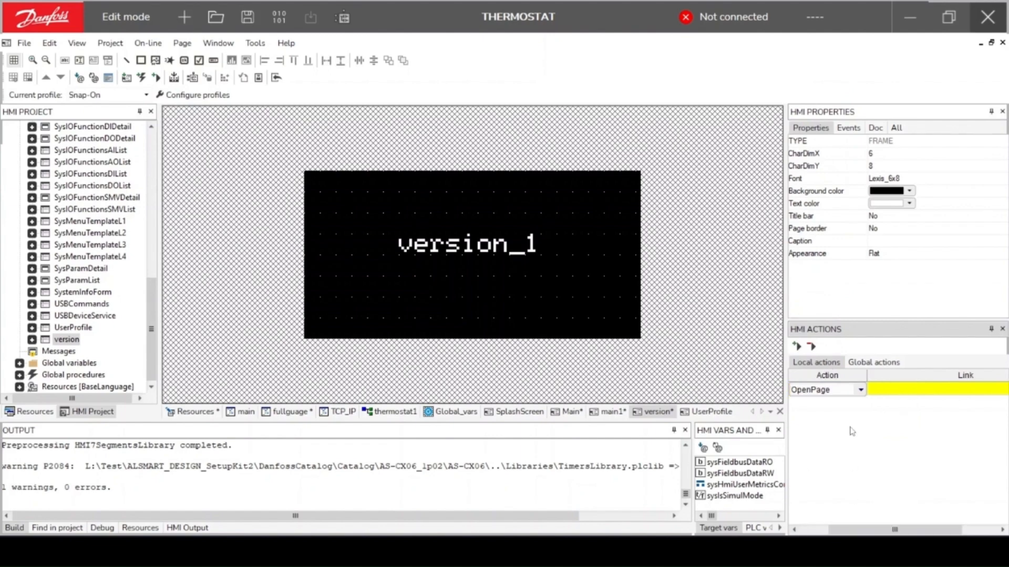
left_click(908, 389)
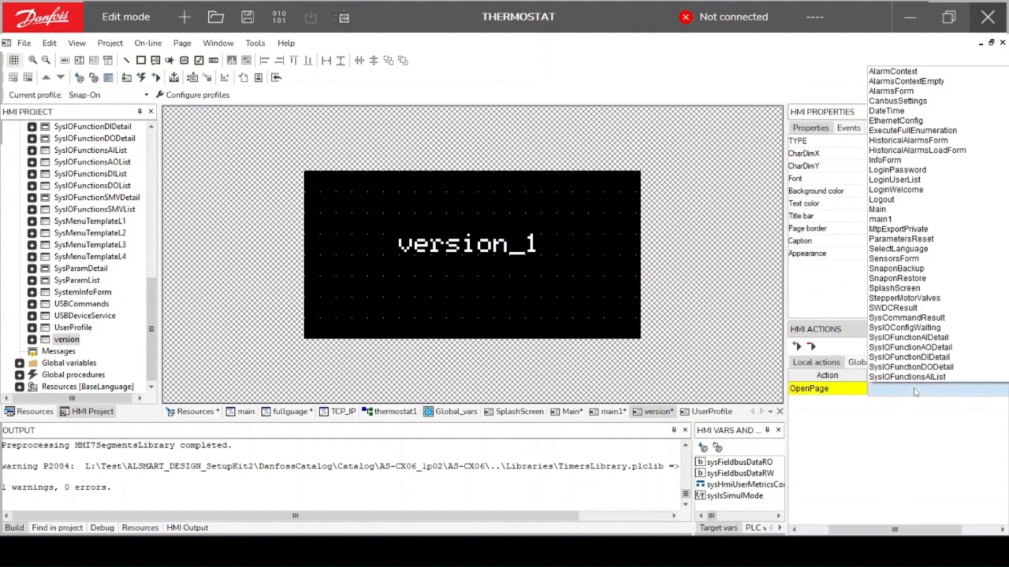
left_click(912, 210)
left_click_drag(884, 527, 856, 524)
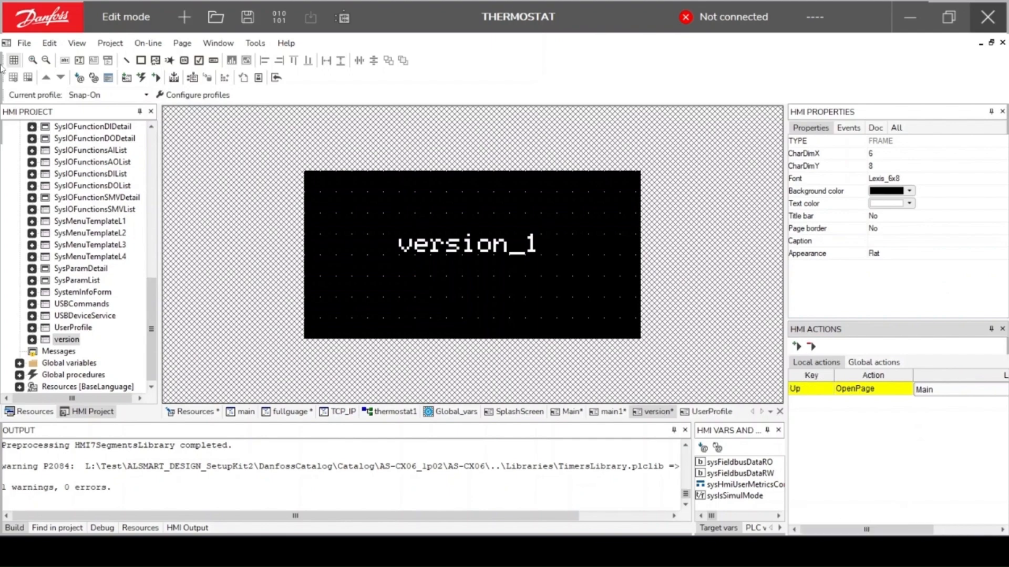
Step: Save the THERMOSTAT project
left_click(249, 18)
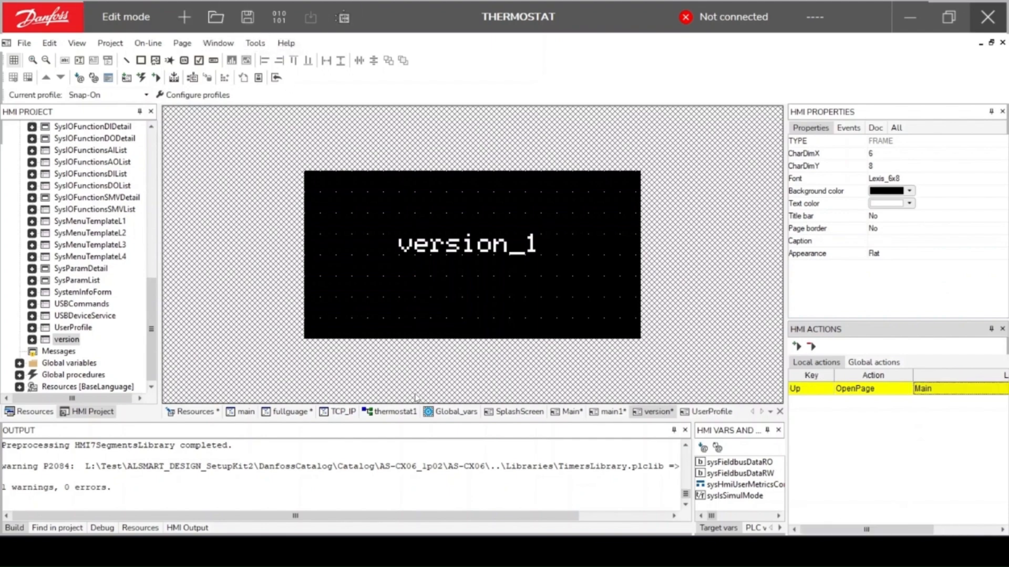
scroll(296, 465, "up", 2)
scroll(296, 464, "up", 5)
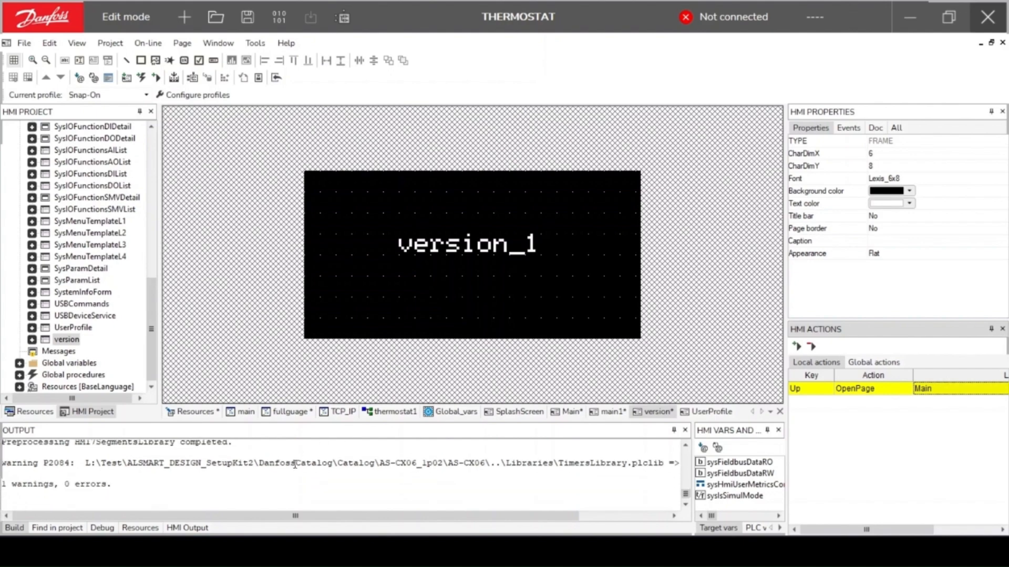
left_click(249, 18)
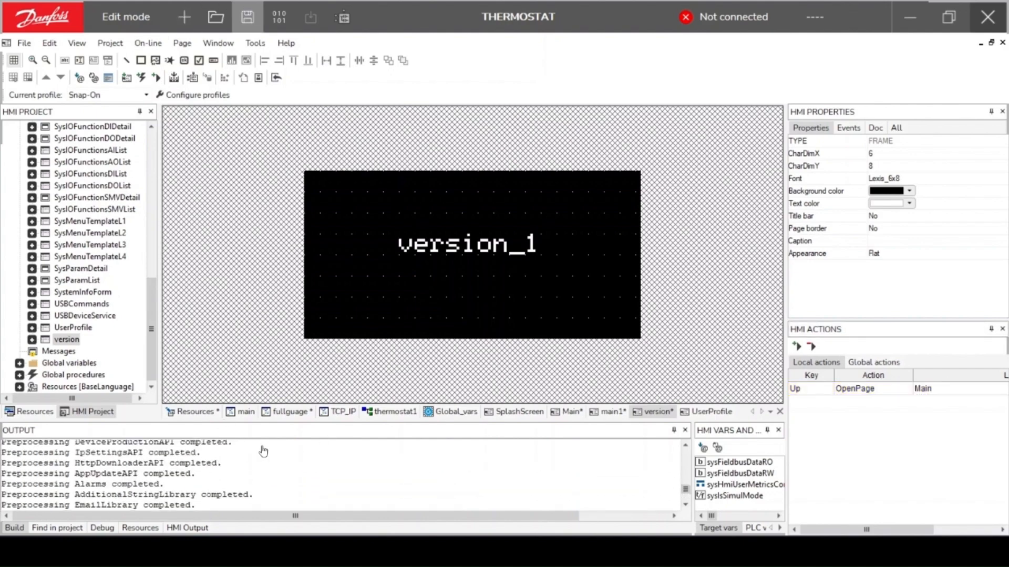
scroll(279, 454, "down", 6)
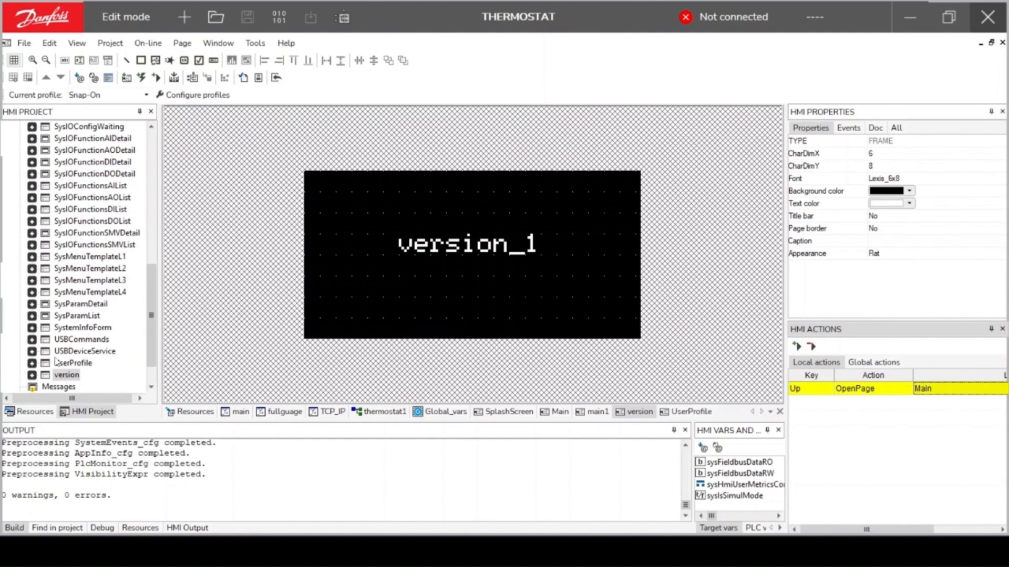
Step: Insert a new enumerative in the HMI project's BaseLanguage resources and open it for editing
scroll(55, 339, "down", 1)
left_click(19, 387)
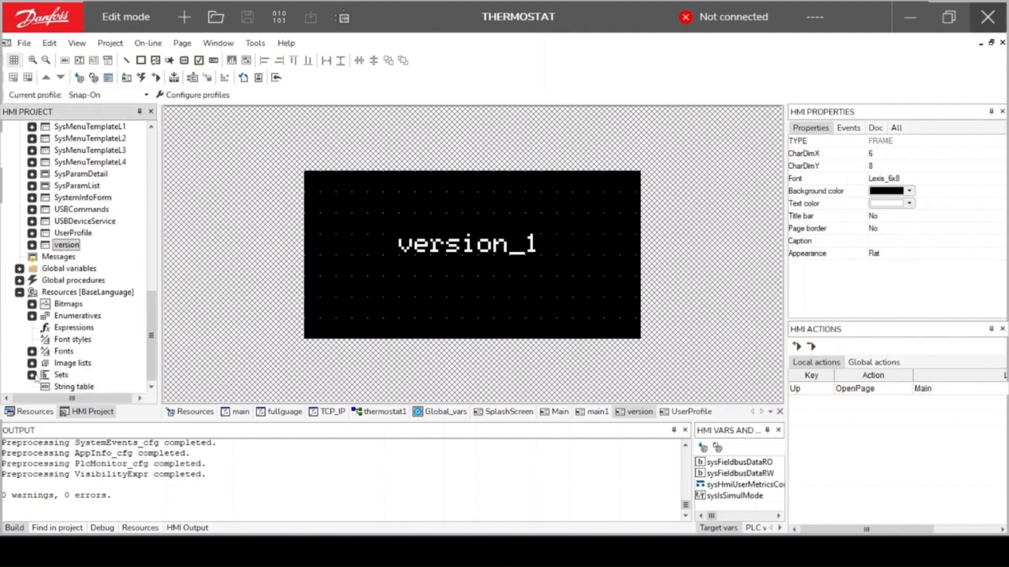
left_click(32, 316)
scroll(92, 292, "up", 3)
scroll(92, 292, "down", 1)
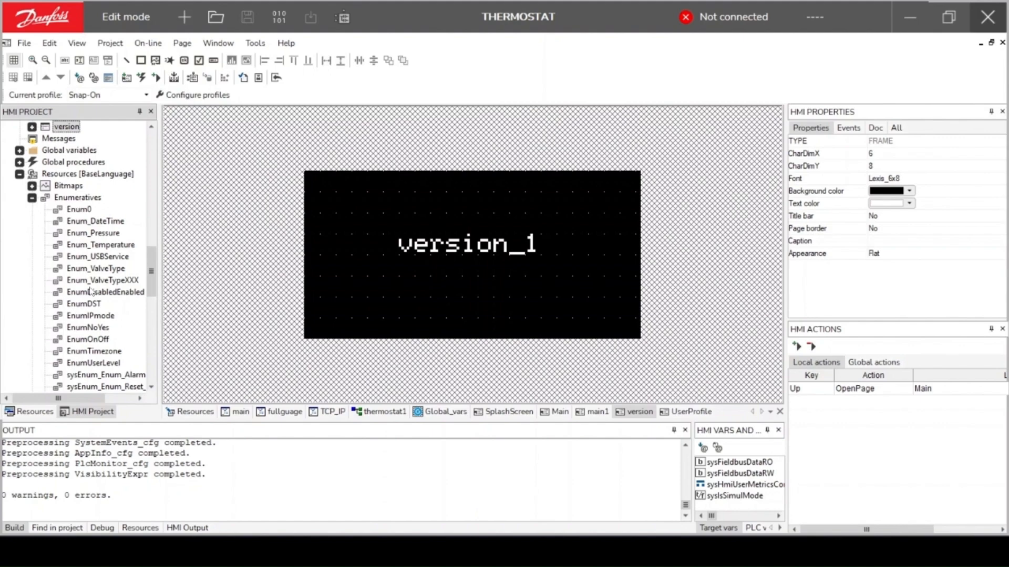
scroll(91, 292, "up", 3)
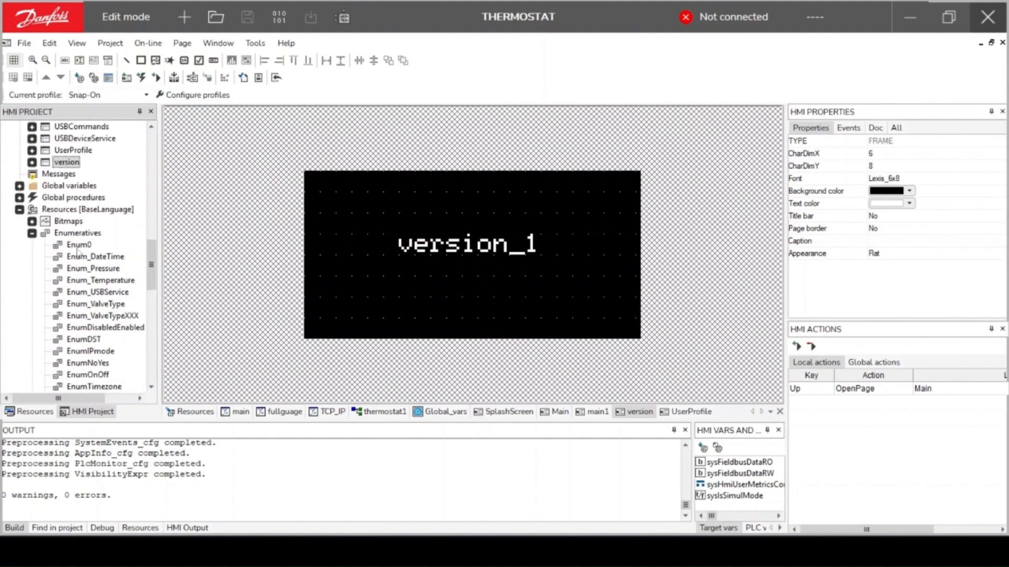
left_click(79, 233)
right_click(79, 236)
left_click(100, 245)
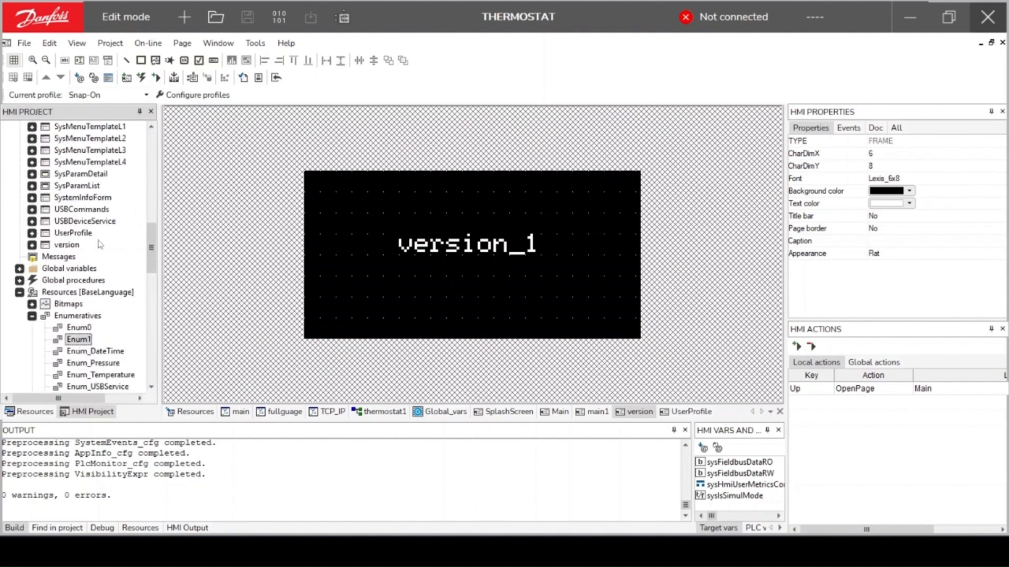
double_click(87, 340)
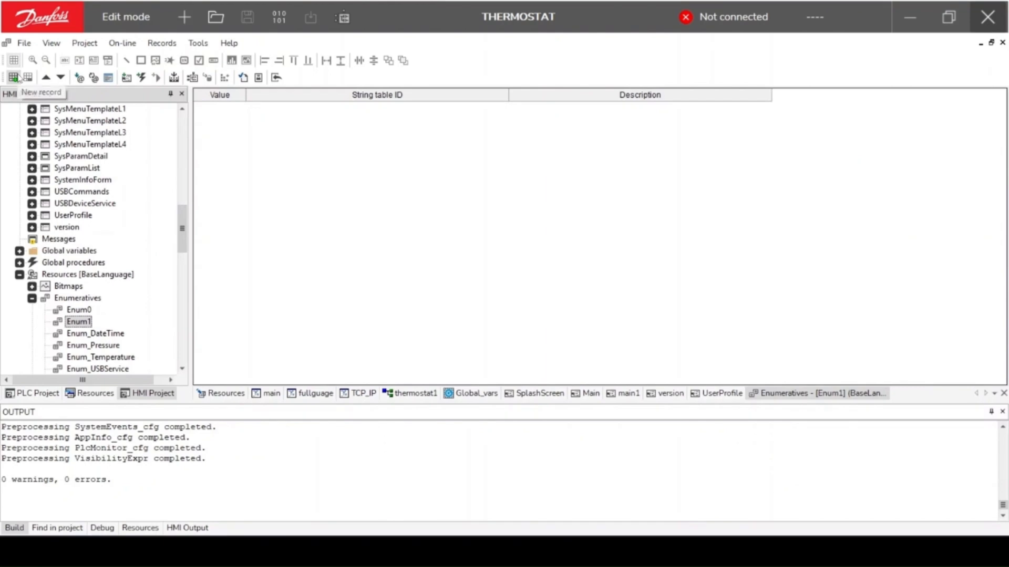
Step: Try to add a record to the new, empty enumerative and accept exiting the program at the error prompt
left_click(20, 78)
left_click(508, 319)
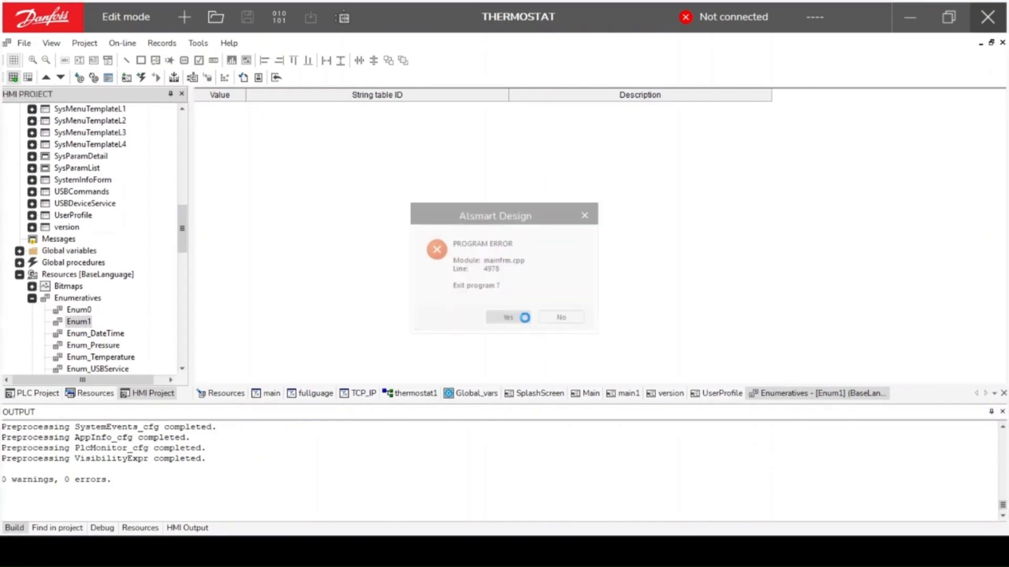
left_click(541, 304)
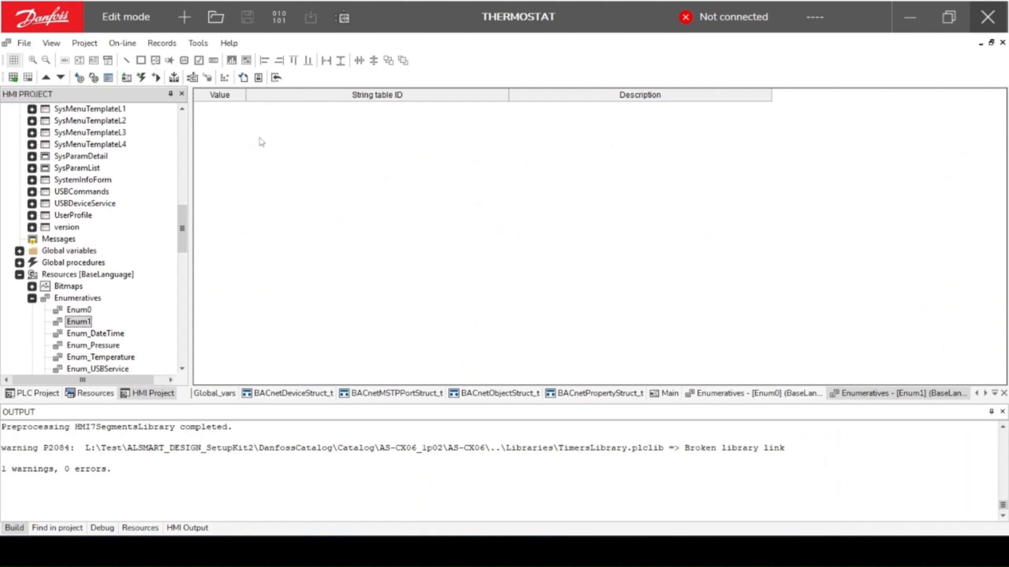
Step: View the Enum0 enumerative's records and remove the empty Enum1 enumerative from the project
double_click(84, 310)
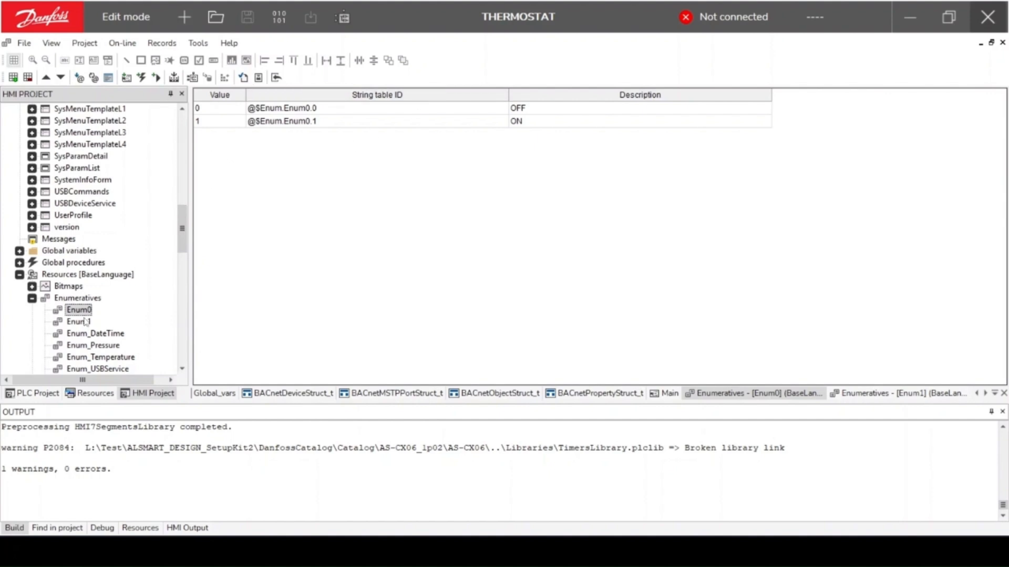
left_click(86, 322)
right_click(86, 322)
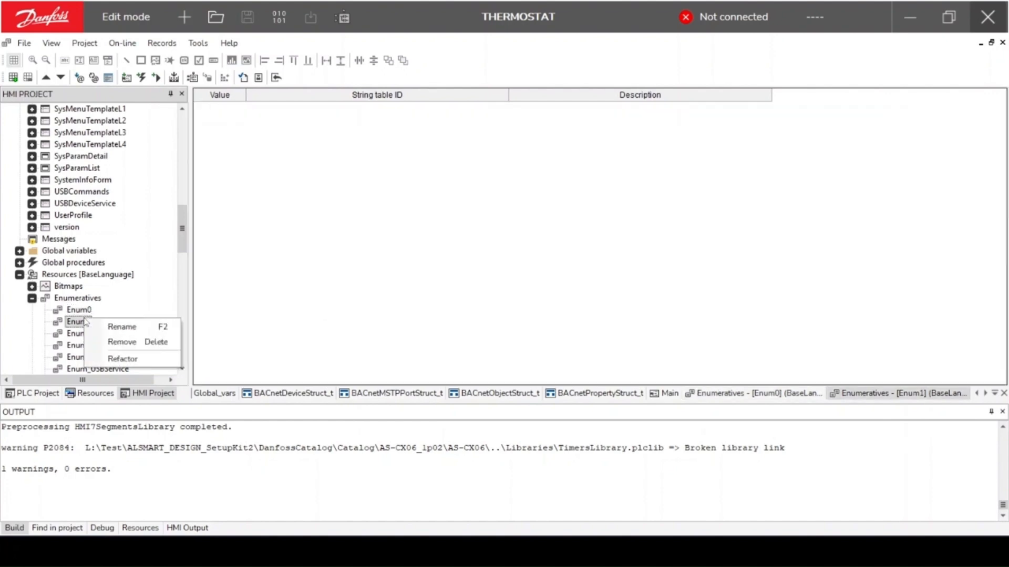
left_click(125, 342)
left_click(497, 300)
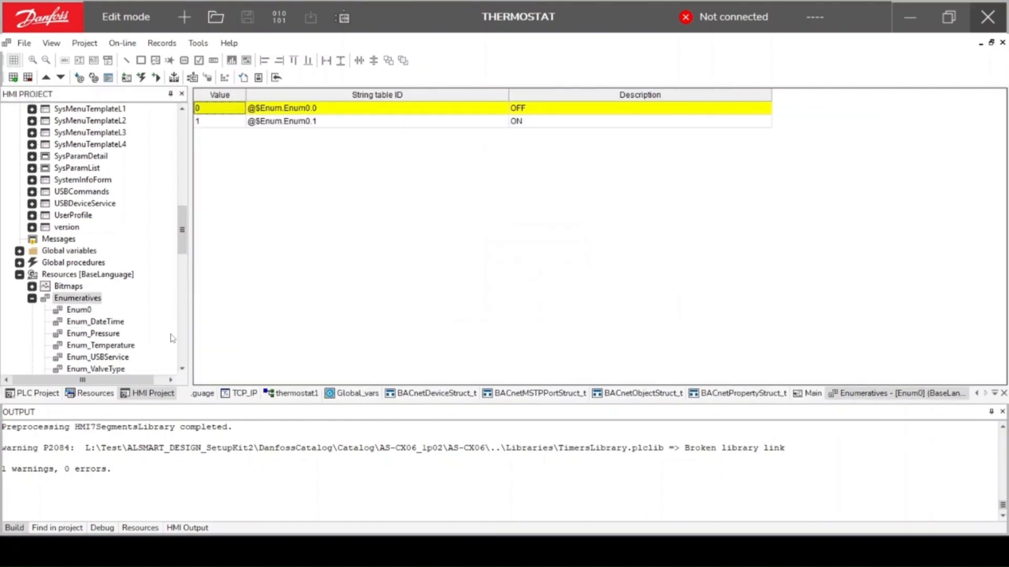
Step: Open the Main page of the HMI project for editing
scroll(97, 307, "up", 5)
scroll(97, 307, "up", 5)
double_click(63, 191)
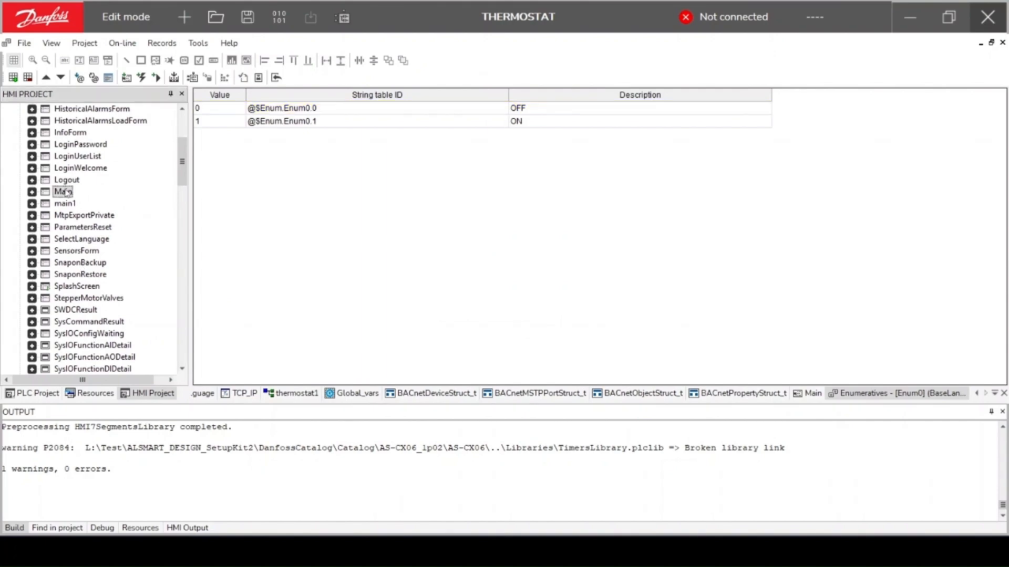
Step: Set the format of the Compressor value field on the Main page to the enumerative Enum0
left_click(554, 285)
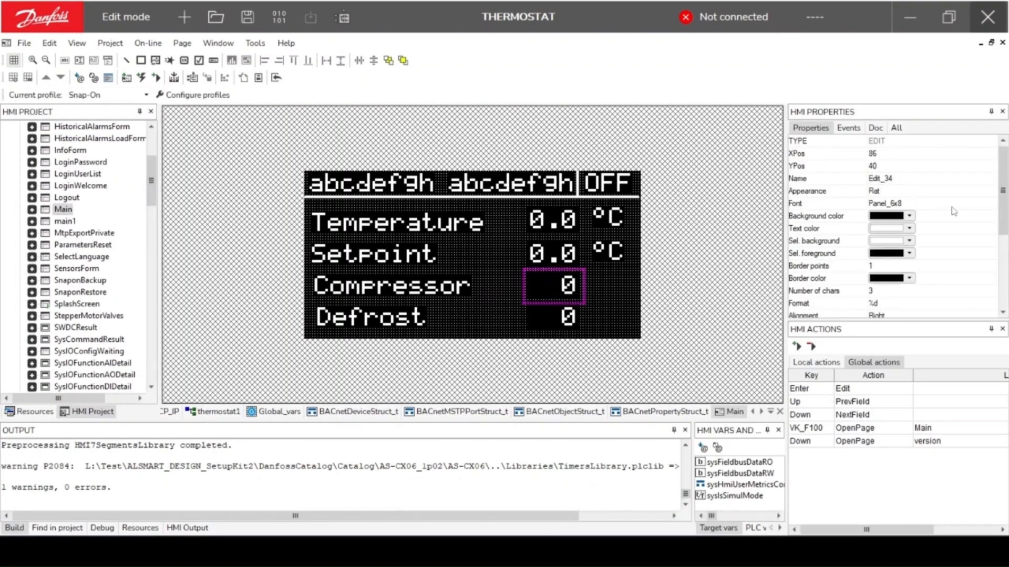
scroll(969, 216, "down", 4)
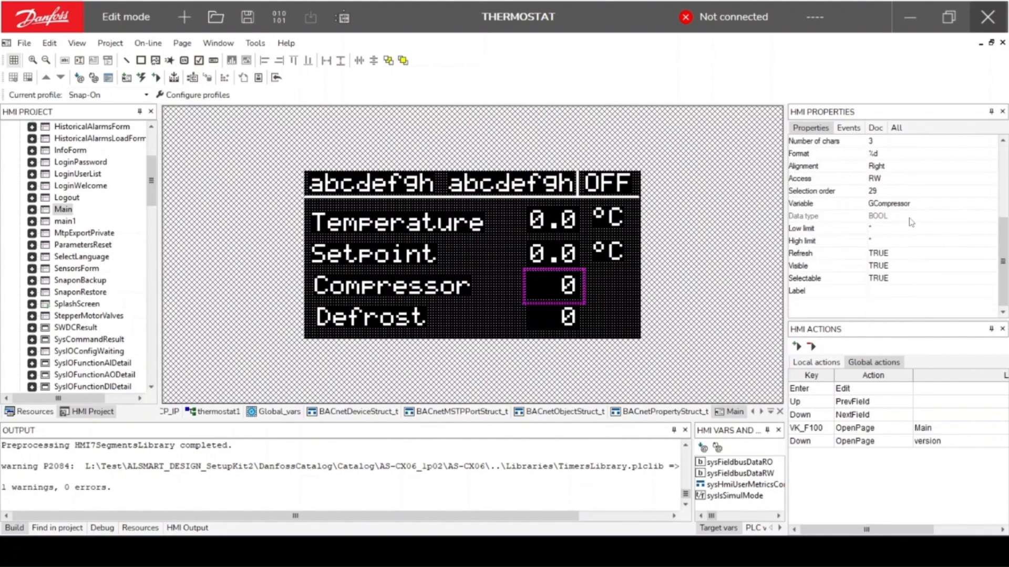
scroll(911, 222, "up", 2)
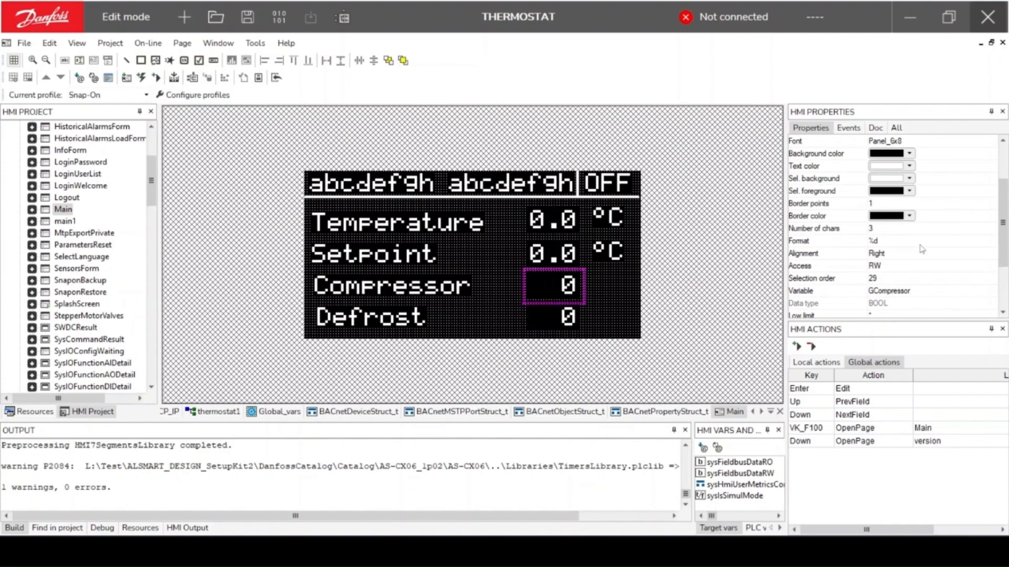
left_click(919, 290)
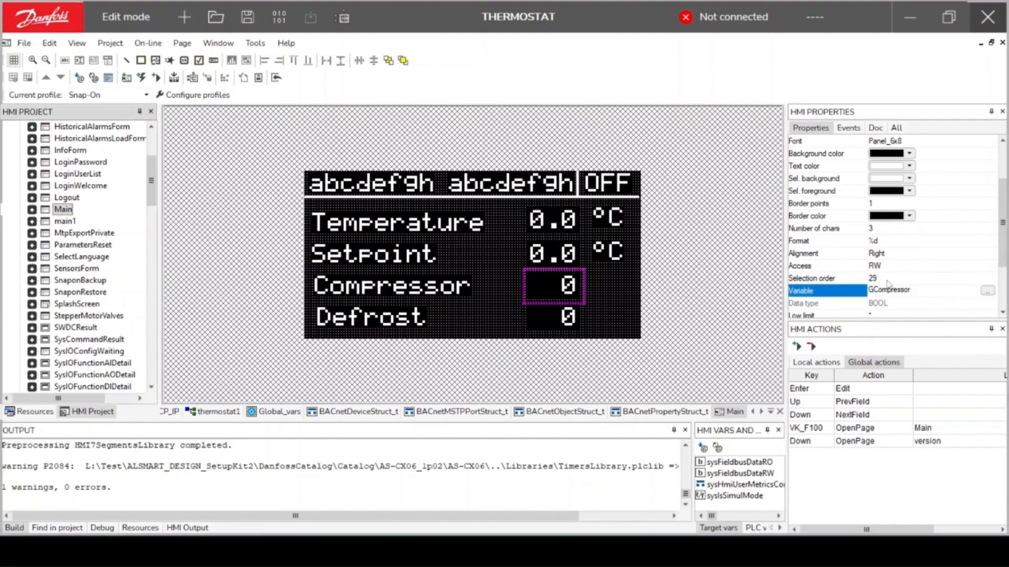
left_click(921, 242)
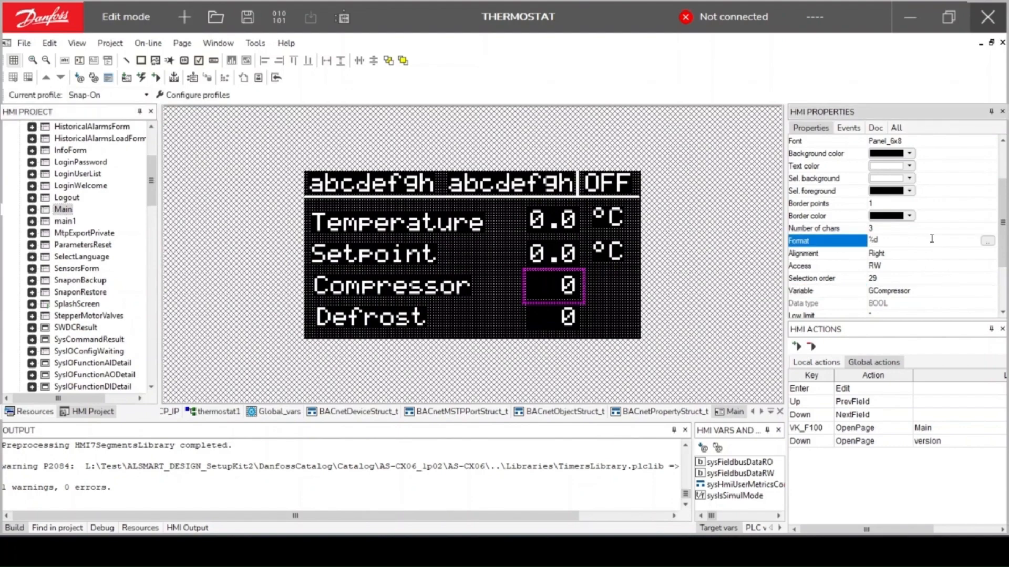
left_click(987, 241)
left_click(446, 311)
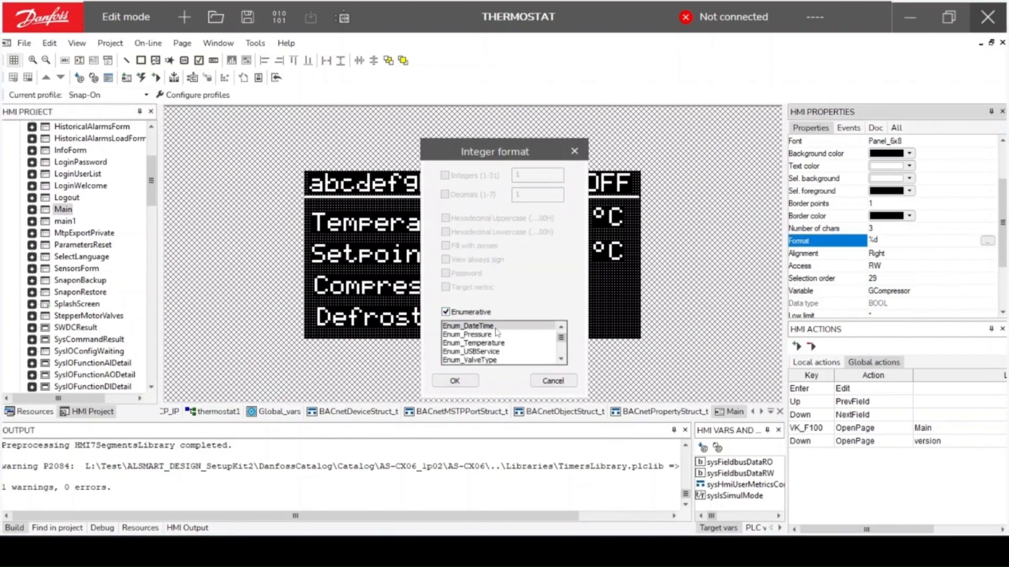
scroll(501, 339, "up", 2)
scroll(480, 346, "down", 4)
scroll(480, 347, "up", 4)
scroll(485, 347, "up", 3)
left_click(455, 381)
Step: Set the format of the Defrost value field on the Main page to the enumerative Enum0
left_click(540, 325)
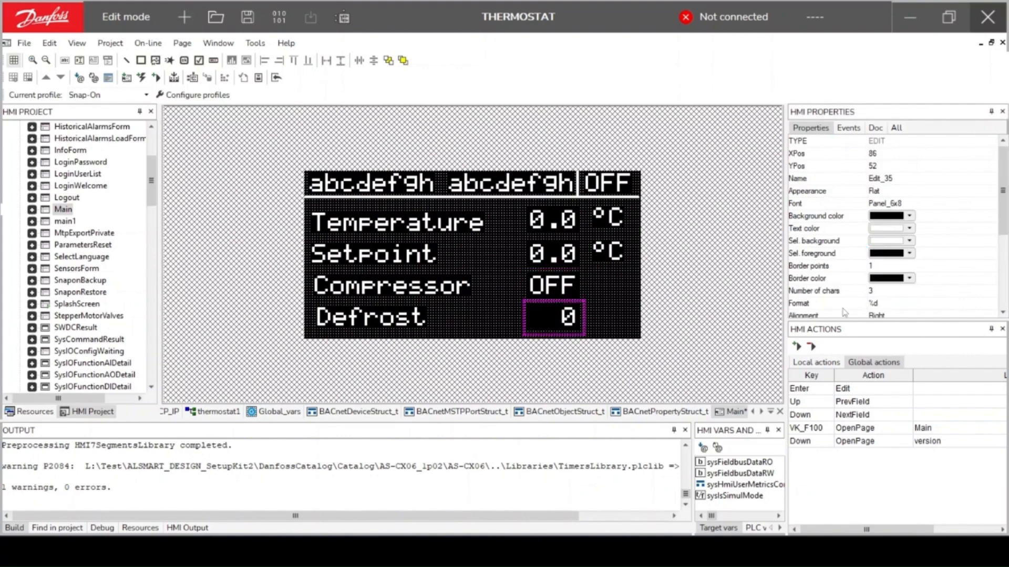
scroll(899, 292, "down", 1)
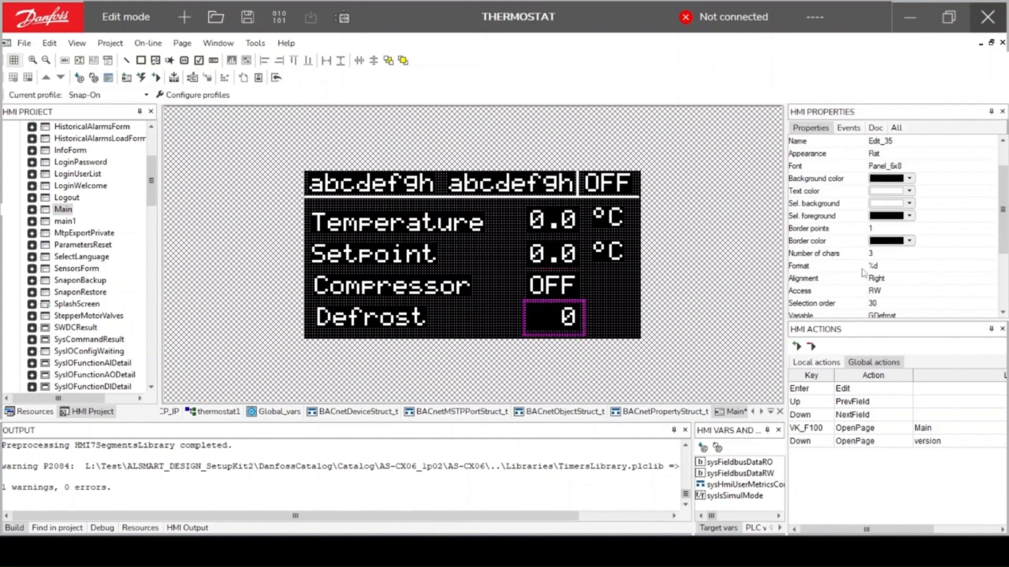
left_click(948, 267)
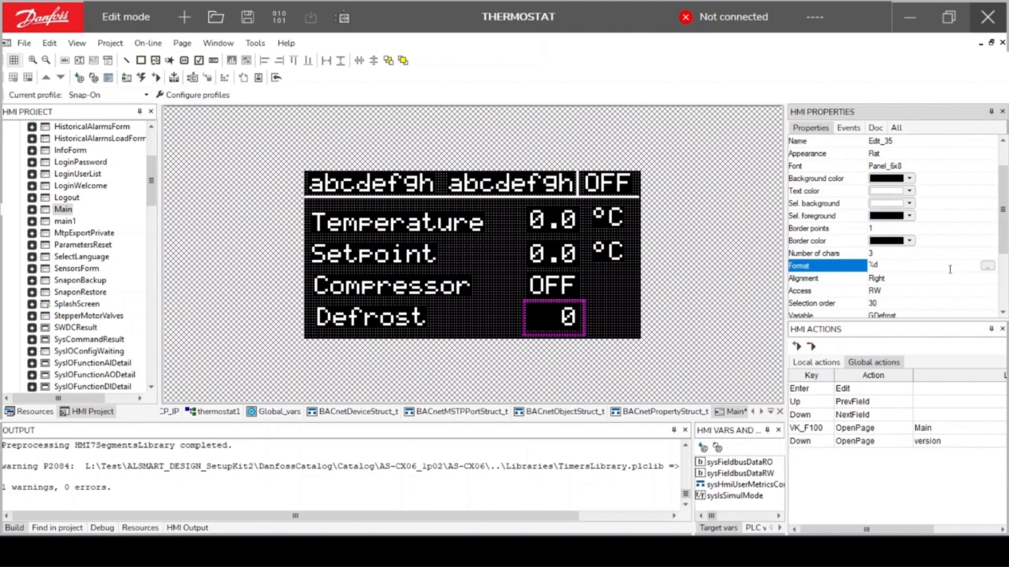
left_click(986, 266)
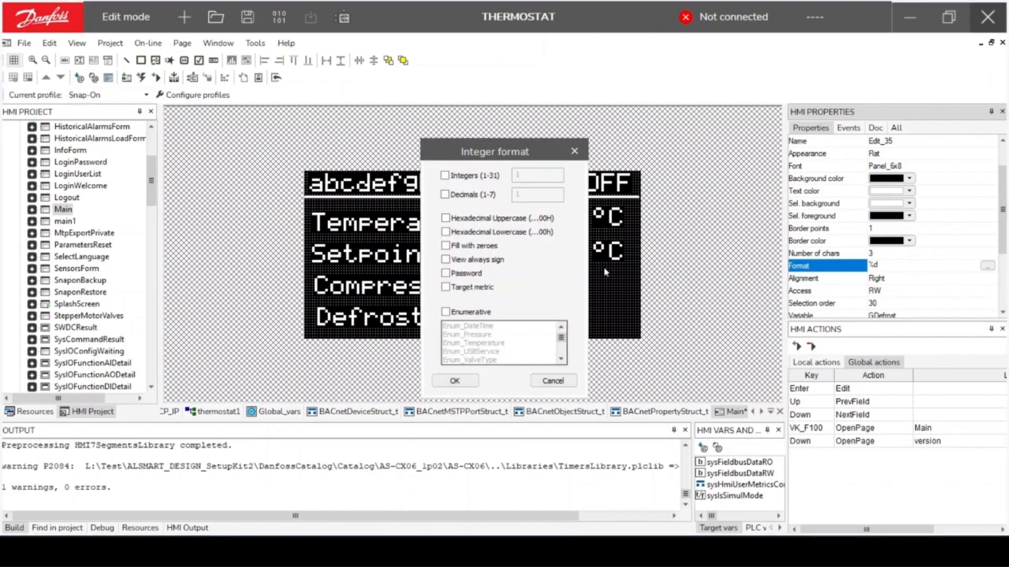
left_click(445, 311)
scroll(491, 339, "down", 5)
scroll(492, 339, "down", 2)
left_click(462, 327)
left_click(465, 380)
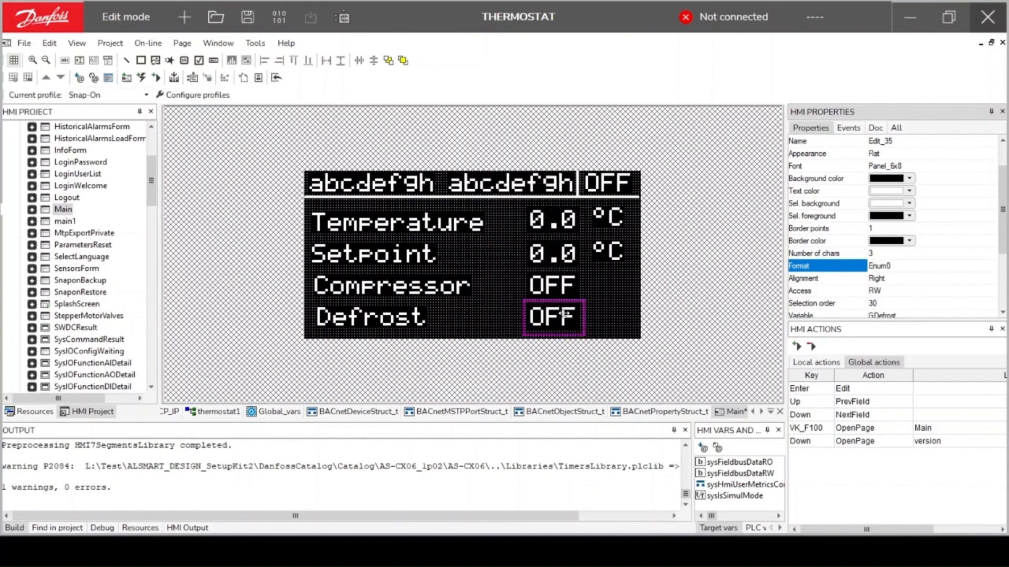